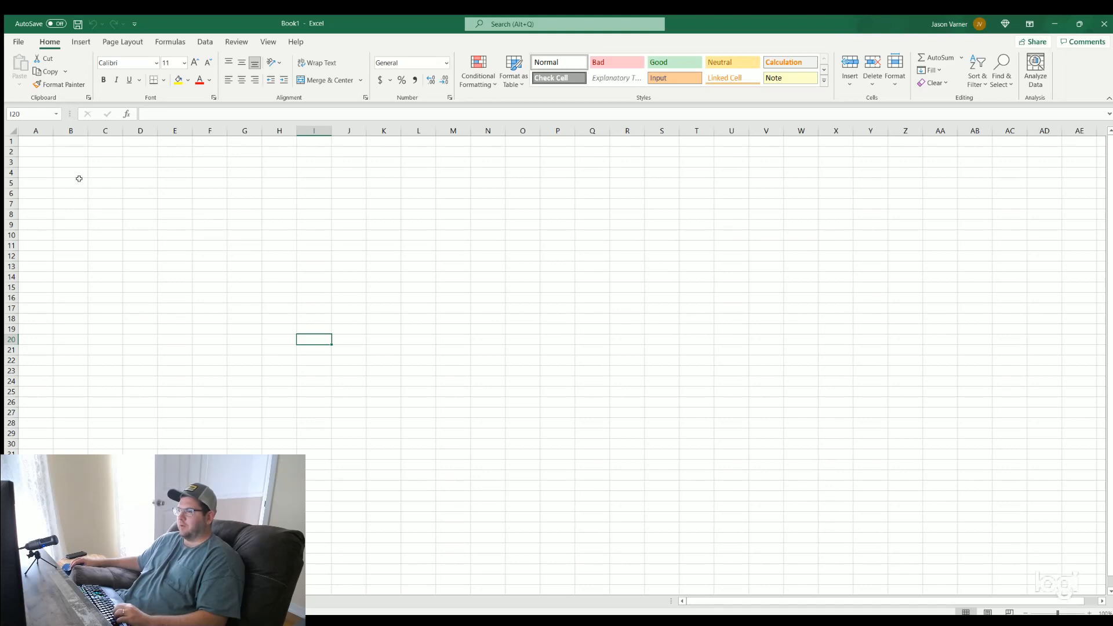
pyautogui.moveTo(71, 172); pyautogui.dragTo(384, 339)
pyautogui.click(58, 159)
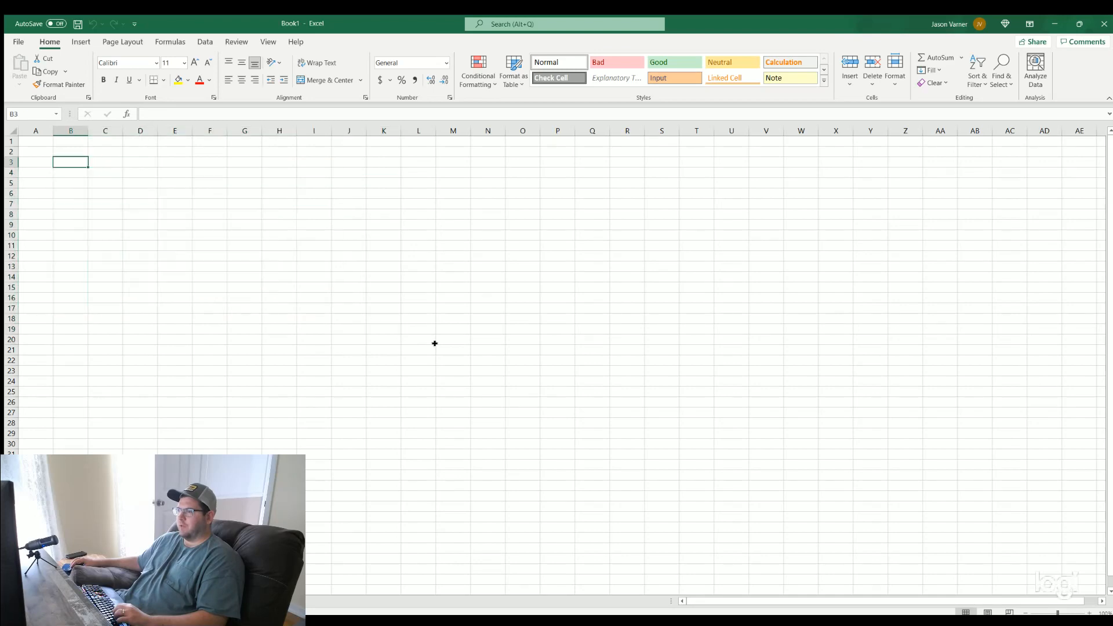
pyautogui.keyDown('shift'); pyautogui.click(451, 351); pyautogui.keyUp('shift')
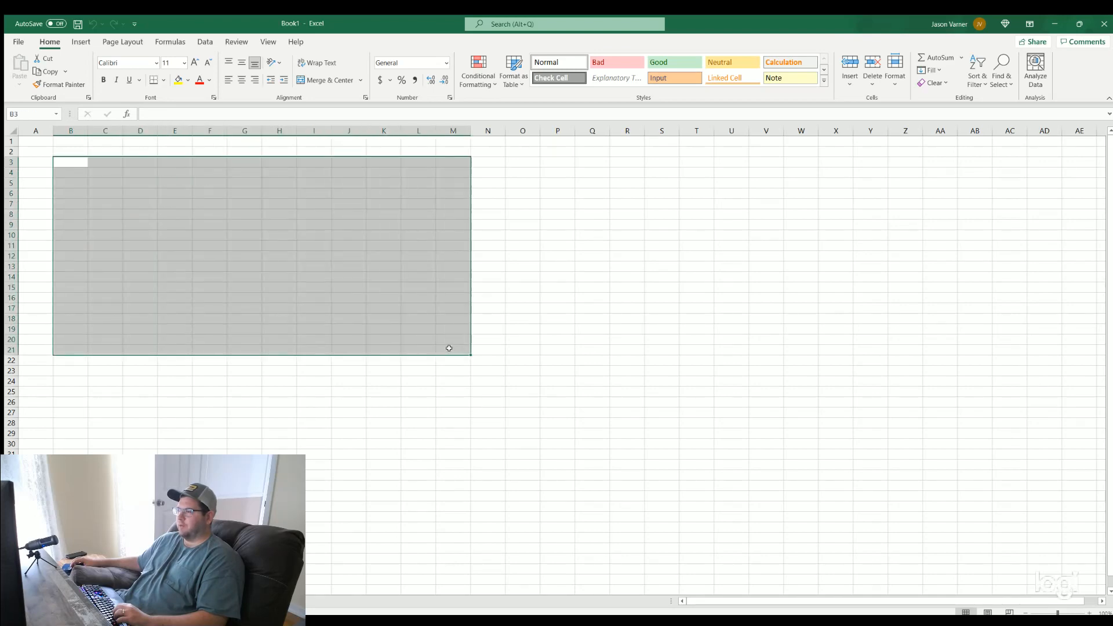
pyautogui.click(316, 307)
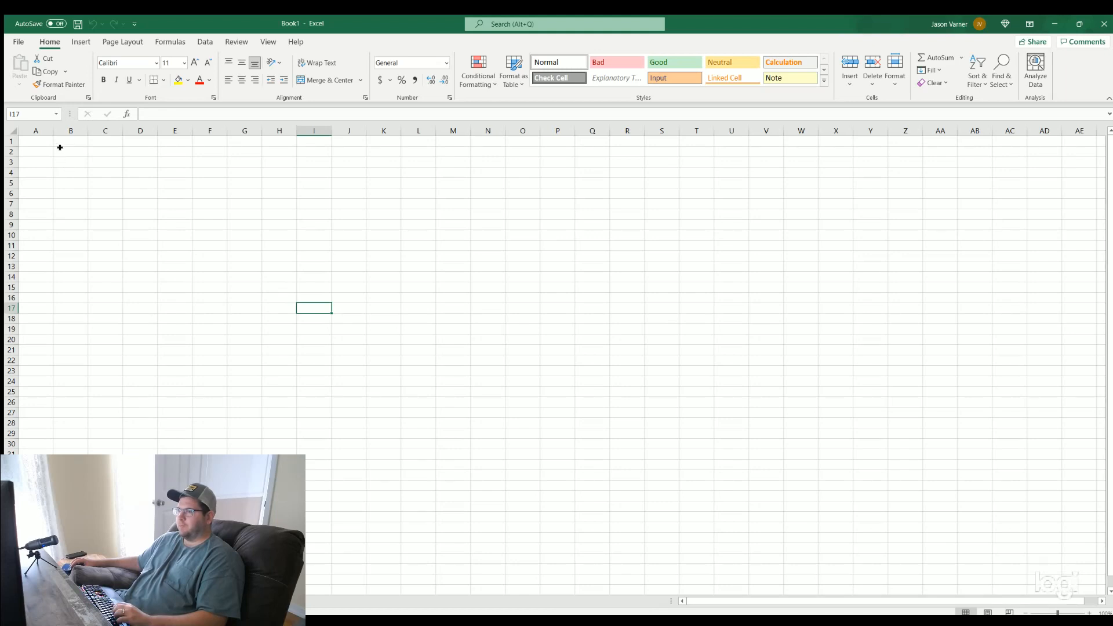
pyautogui.moveTo(64, 150); pyautogui.dragTo(429, 297)
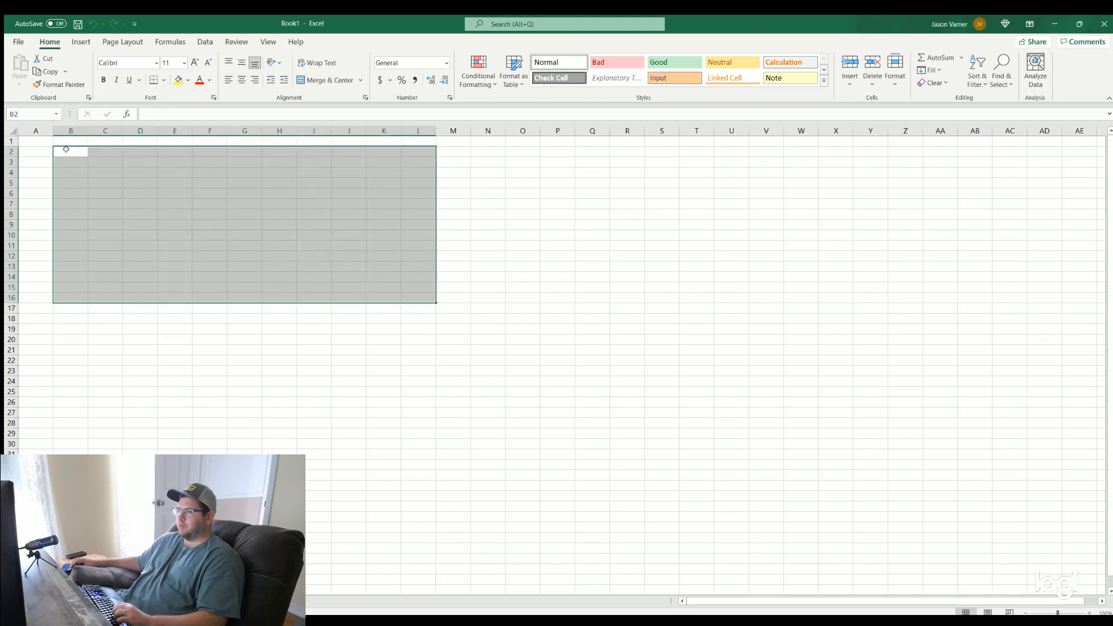
pyautogui.moveTo(76, 152); pyautogui.dragTo(455, 329)
pyautogui.click(233, 242)
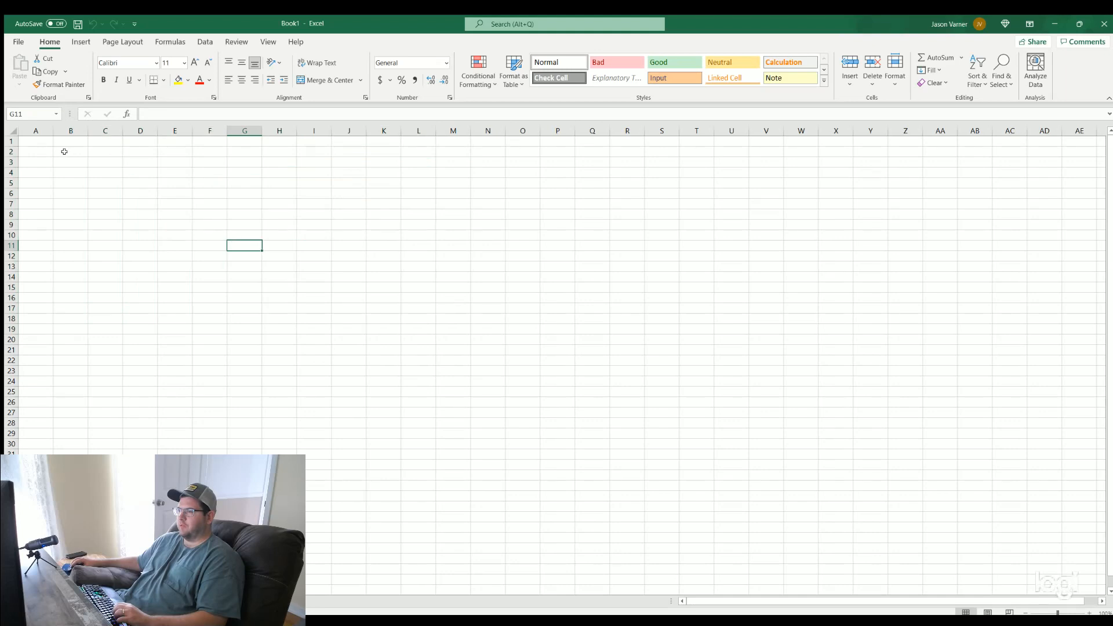
# Apply all borders to B2:L19, and enter 34 in E6 and 33 in E9
pyautogui.moveTo(64, 152); pyautogui.dragTo(428, 328)
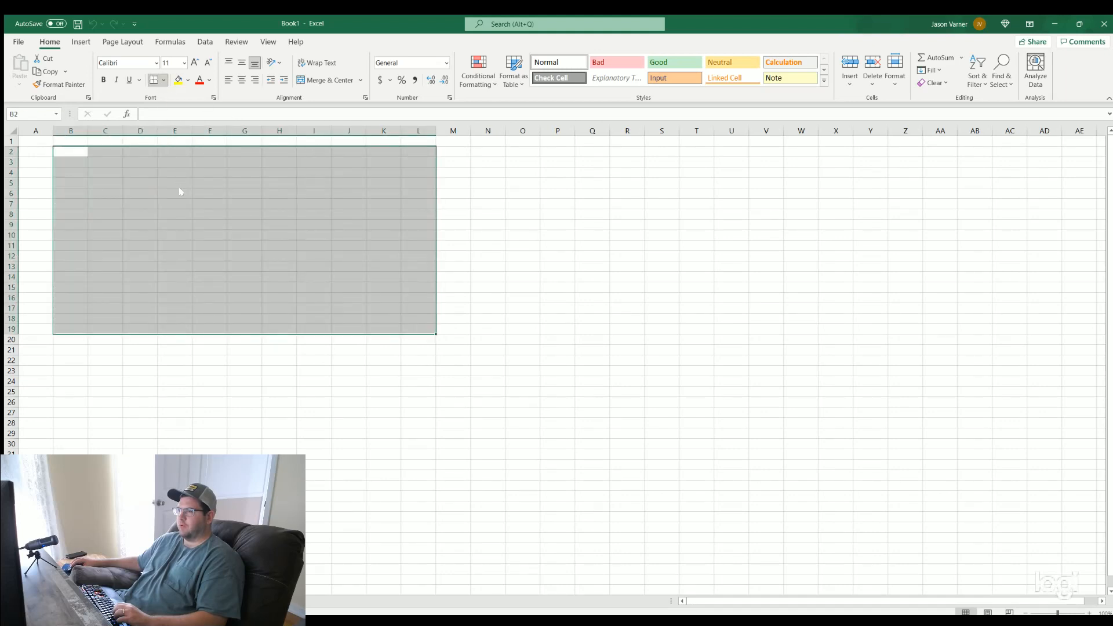
pyautogui.click(163, 191)
pyautogui.write('34')
pyautogui.click(176, 224)
pyautogui.write('3')
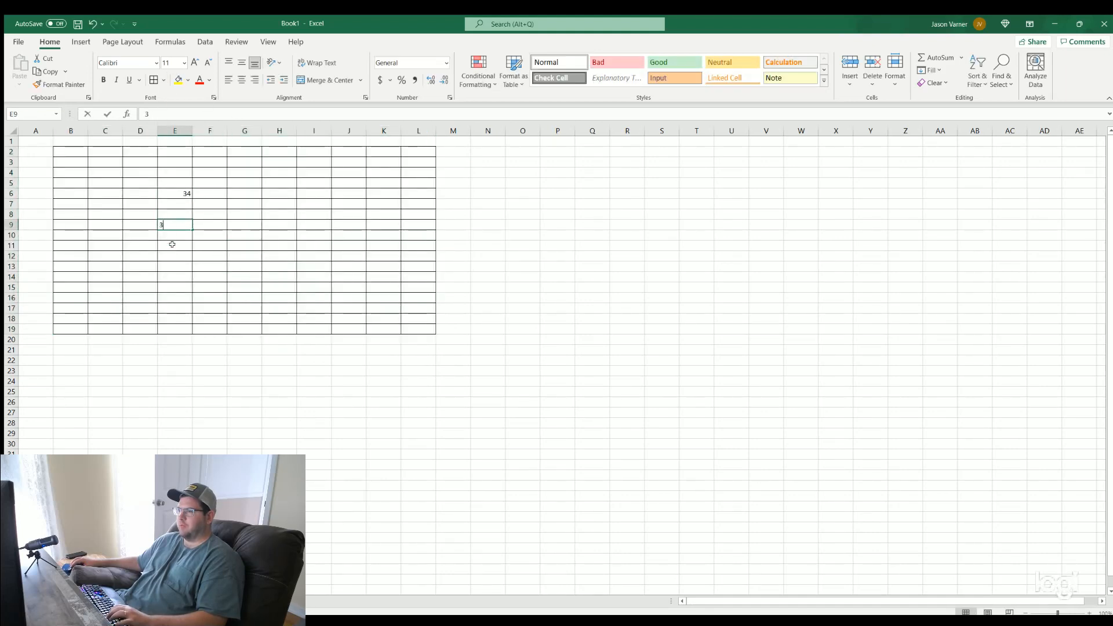
pyautogui.write('3')
pyautogui.click(289, 266)
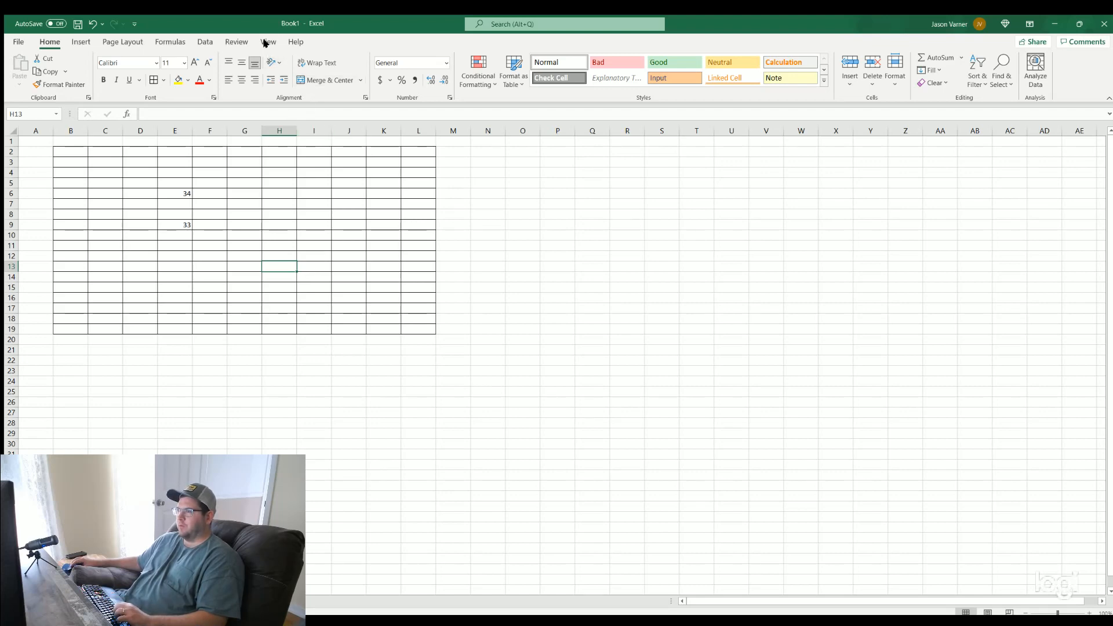
pyautogui.click(506, 324)
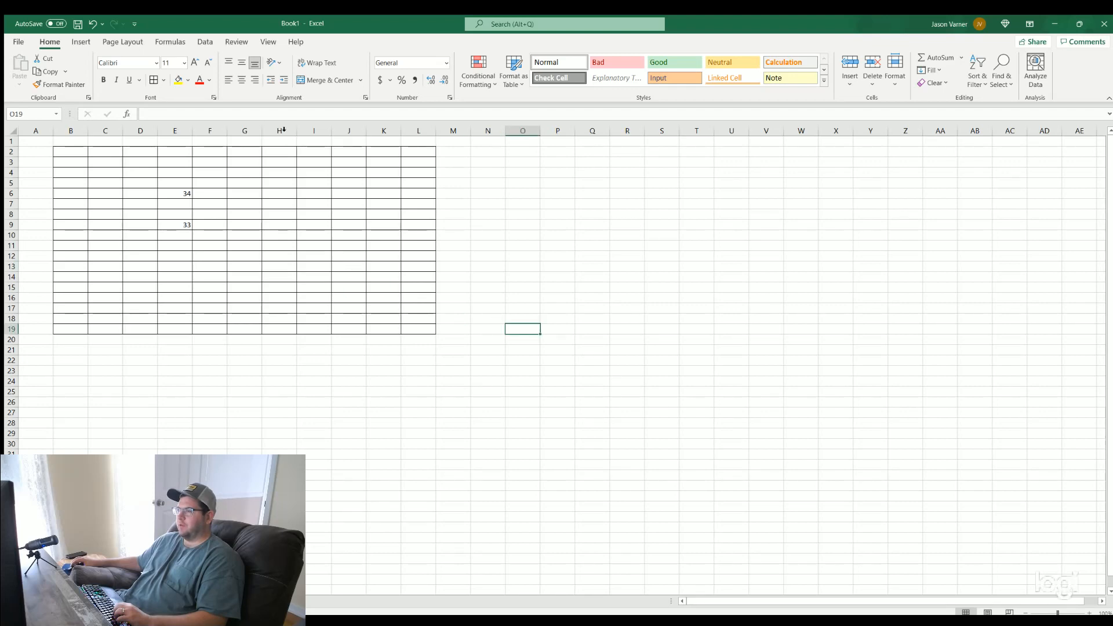
# Hide the worksheet's gridlines and clear the bordered table's borders and values
pyautogui.click(269, 44)
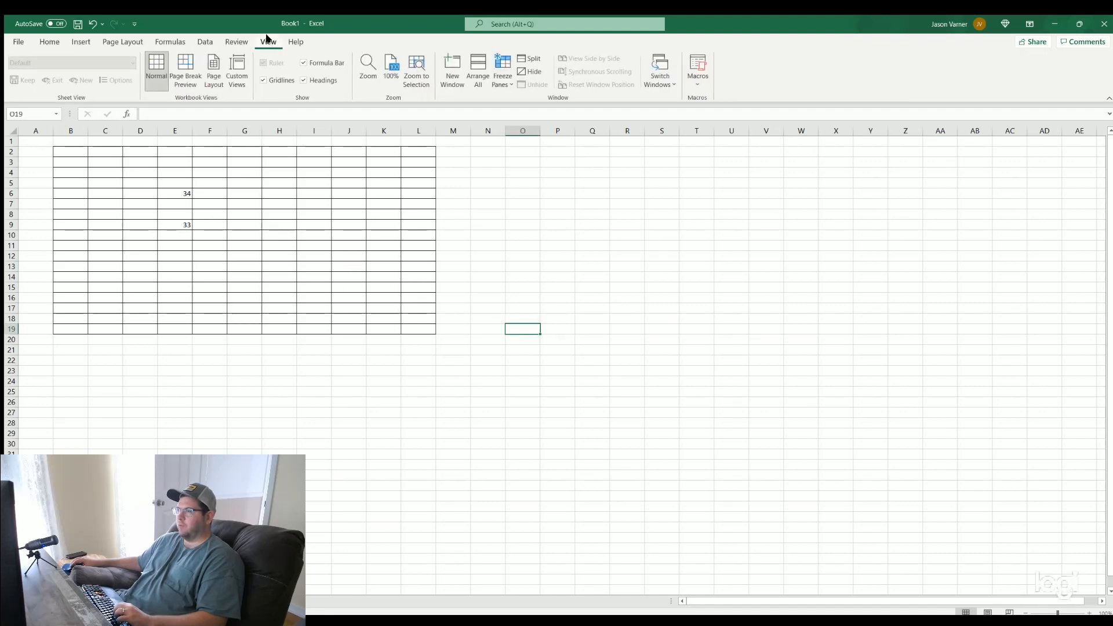
pyautogui.click(263, 80)
pyautogui.click(522, 197)
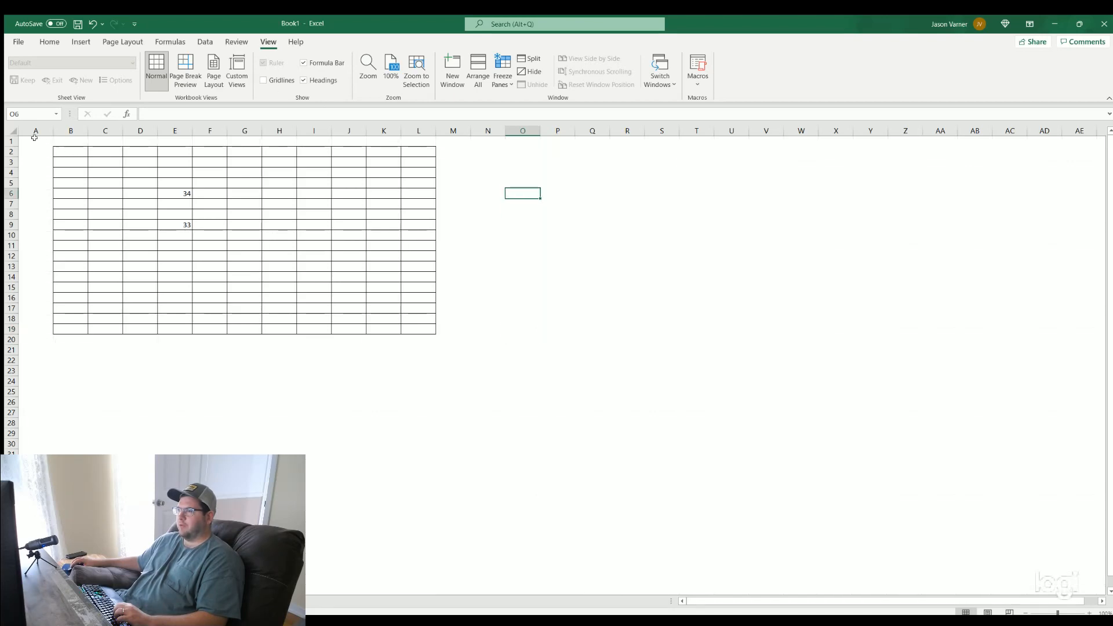
pyautogui.moveTo(32, 141); pyautogui.dragTo(556, 371)
pyautogui.click(314, 423)
# Enter the labels "rev" in C5 and "exp" in C8
pyautogui.click(109, 182)
pyautogui.write('rev')
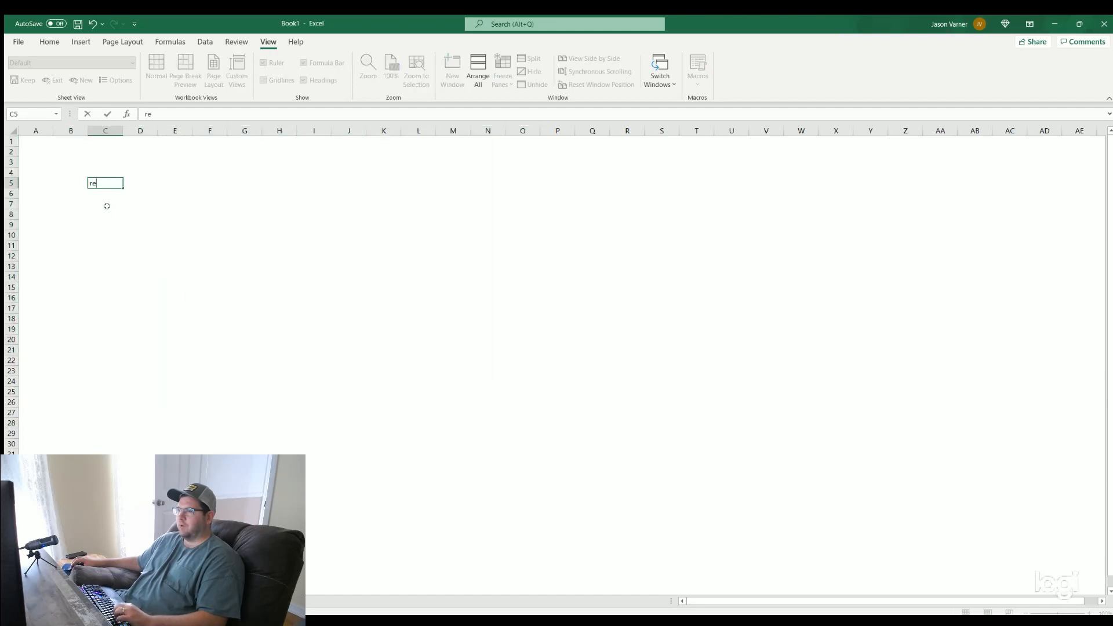
pyautogui.click(105, 211)
pyautogui.write('exp')
pyautogui.press('Return')
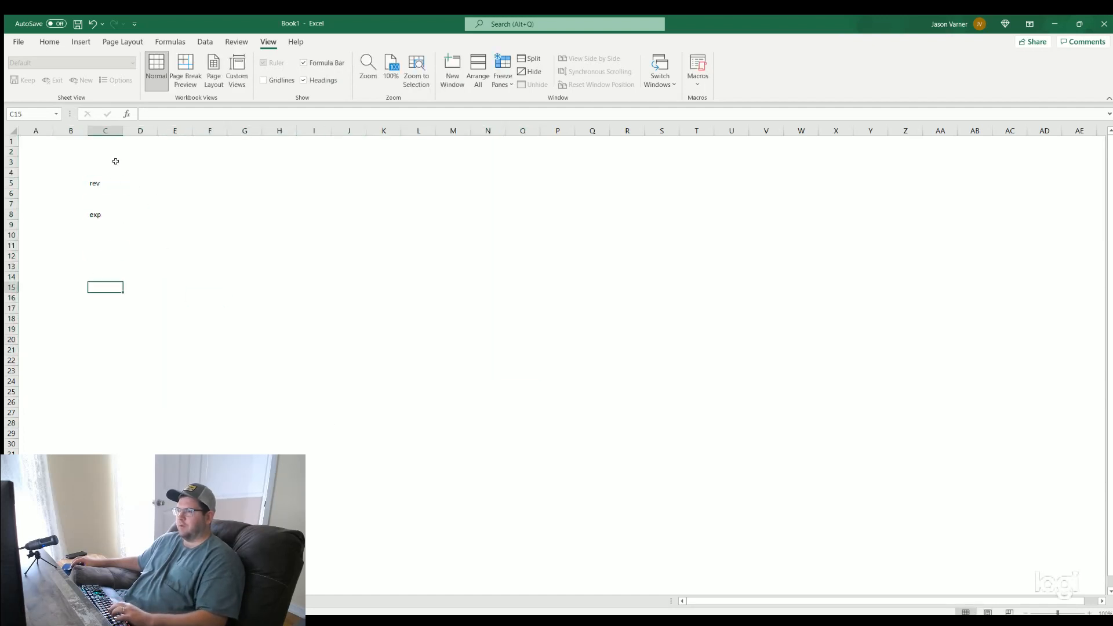
# Add a solid bottom border to the rev row C5:L5 and the exp row C8:L8
pyautogui.moveTo(96, 182); pyautogui.dragTo(433, 183)
pyautogui.click(49, 41)
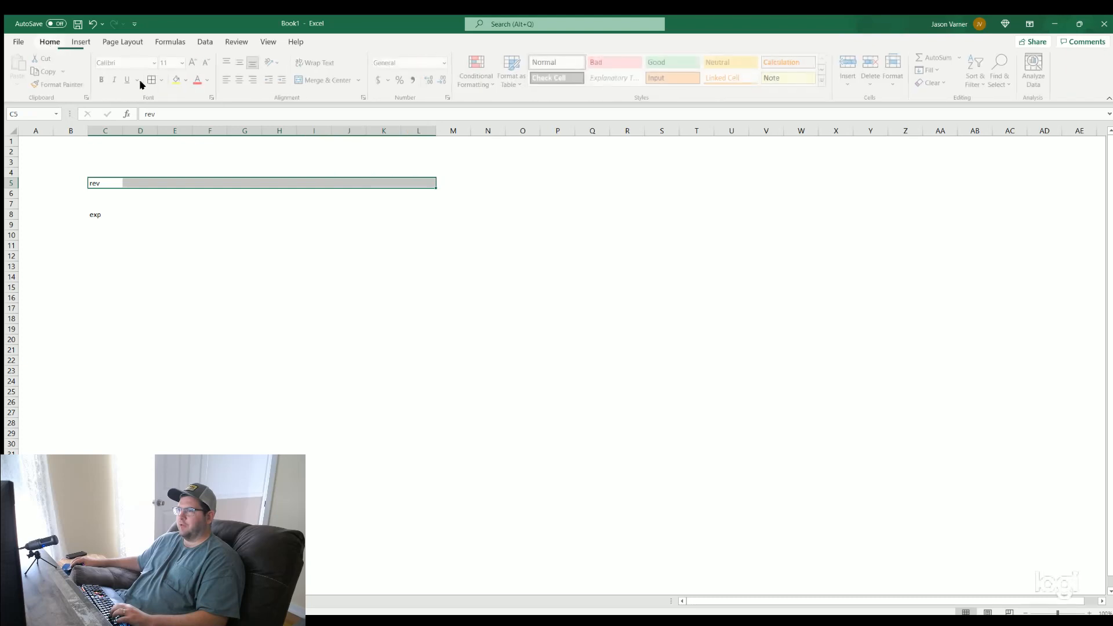
pyautogui.click(154, 80)
pyautogui.click(174, 287)
pyautogui.moveTo(98, 218); pyautogui.dragTo(432, 215)
pyautogui.click(154, 80)
pyautogui.click(264, 326)
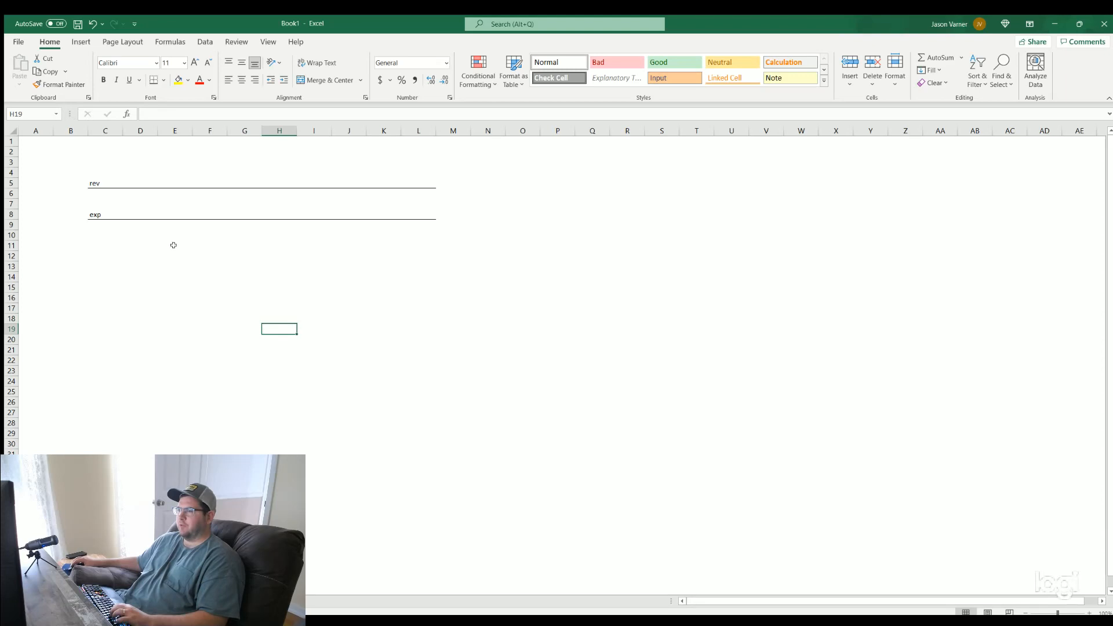
# Change the bottom borders of C5:L5 and C8:L8 to a fine dotted line style
pyautogui.click(174, 181)
pyautogui.moveTo(90, 179); pyautogui.dragTo(395, 174)
pyautogui.click(154, 80)
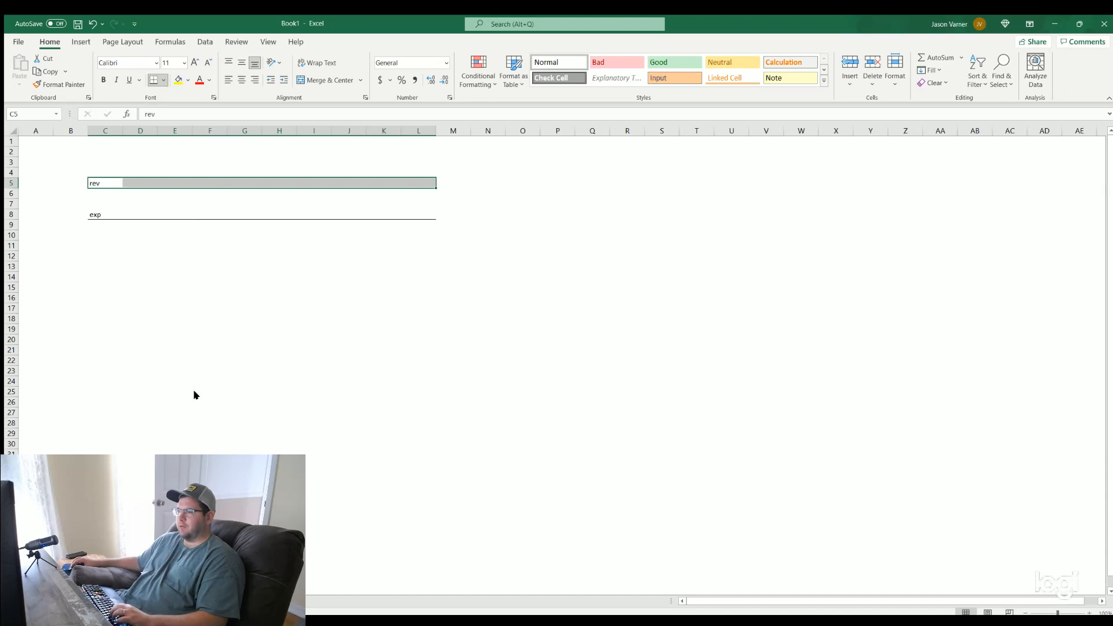
pyautogui.click(295, 401)
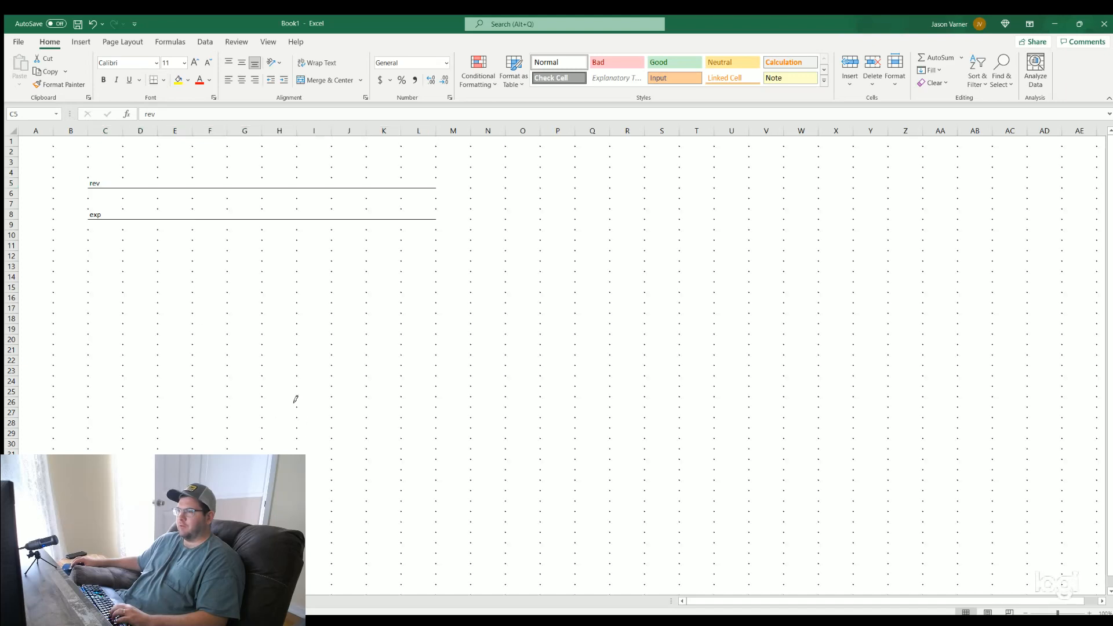
pyautogui.click(154, 79)
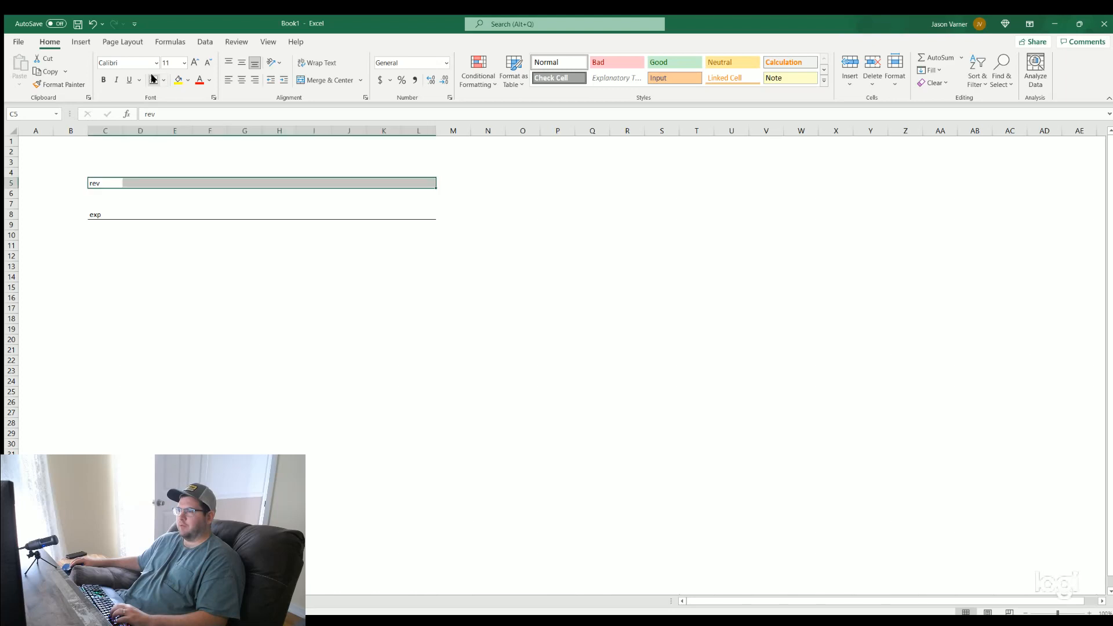
pyautogui.click(195, 277)
pyautogui.moveTo(90, 212); pyautogui.dragTo(414, 209)
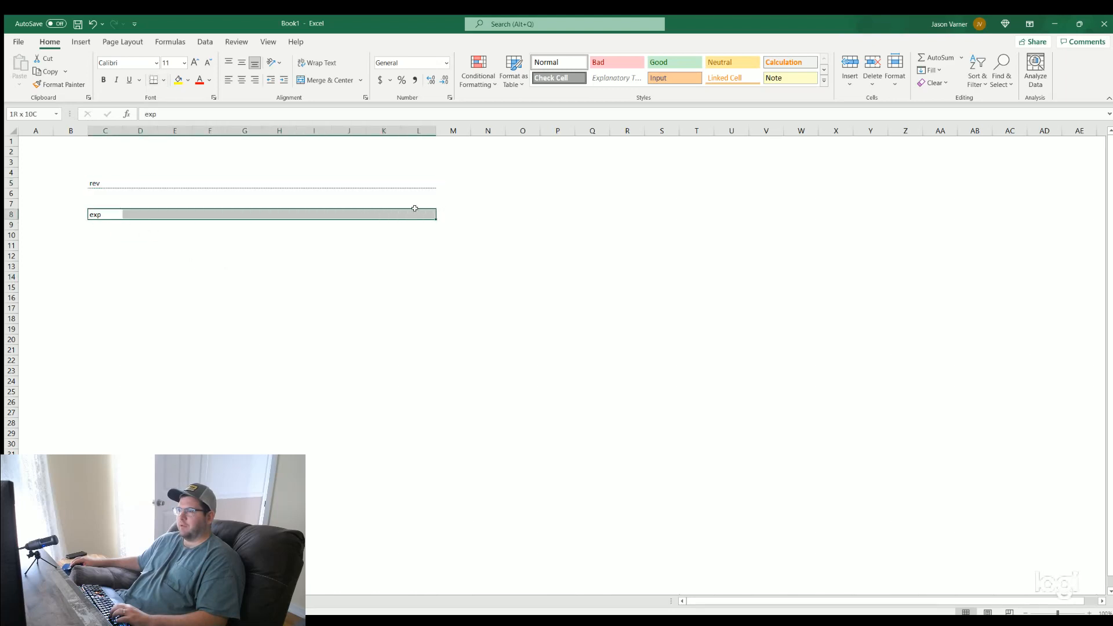
pyautogui.click(231, 332)
# Apply all borders in the fine dotted line style to D7:L8 and D4:L5
pyautogui.moveTo(125, 202); pyautogui.dragTo(429, 210)
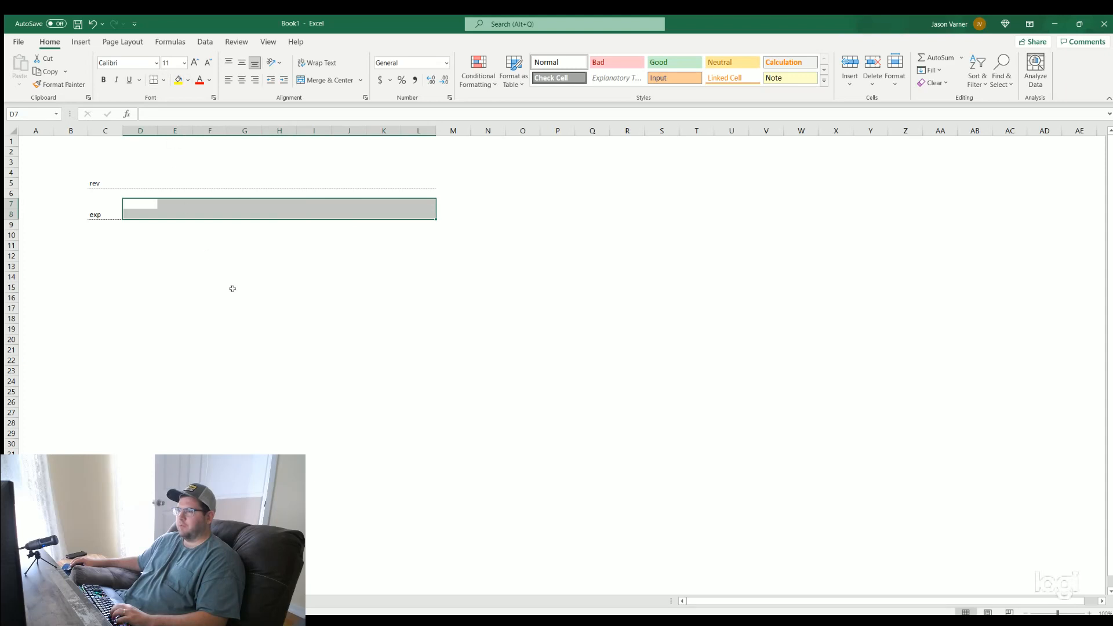
pyautogui.click(244, 308)
pyautogui.moveTo(125, 183); pyautogui.dragTo(429, 172)
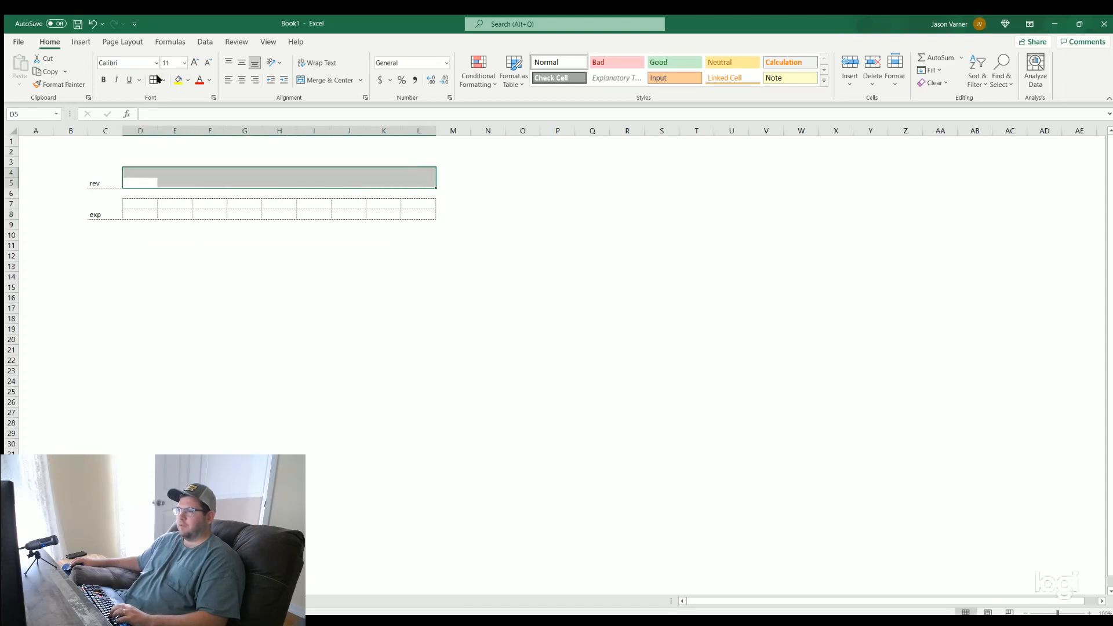
pyautogui.click(153, 79)
pyautogui.click(244, 297)
pyautogui.click(98, 178)
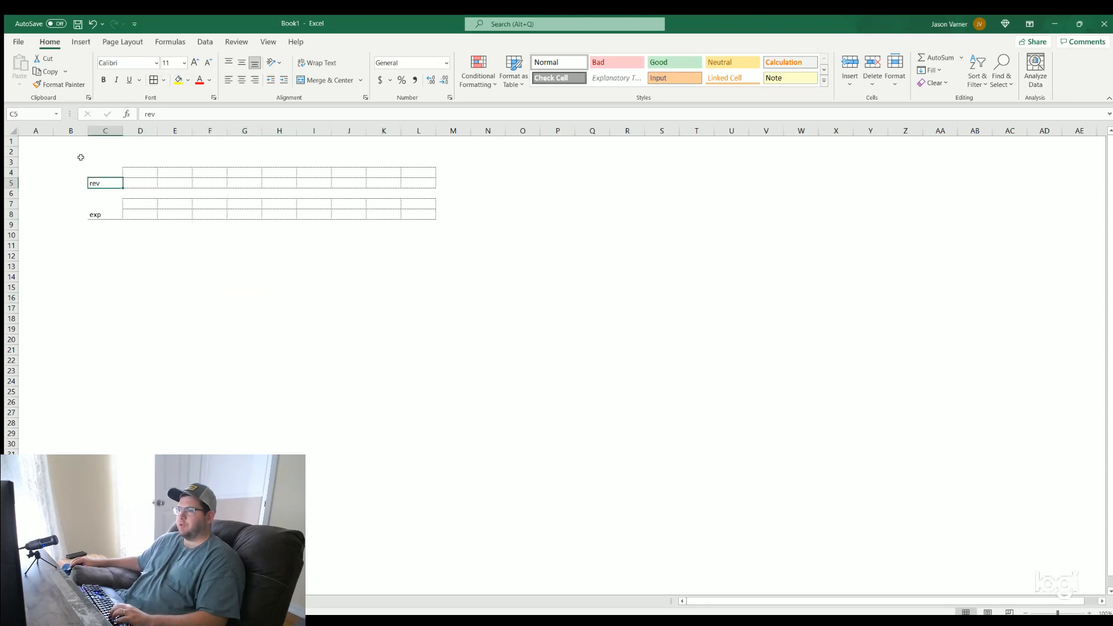
pyautogui.moveTo(79, 157); pyautogui.dragTo(429, 329)
pyautogui.click(313, 392)
pyautogui.moveTo(100, 172); pyautogui.dragTo(315, 256)
# Switch to the blank Google Sheets spreadsheet and apply all borders to B3:J20
pyautogui.hotkey('alt', 'Tab')
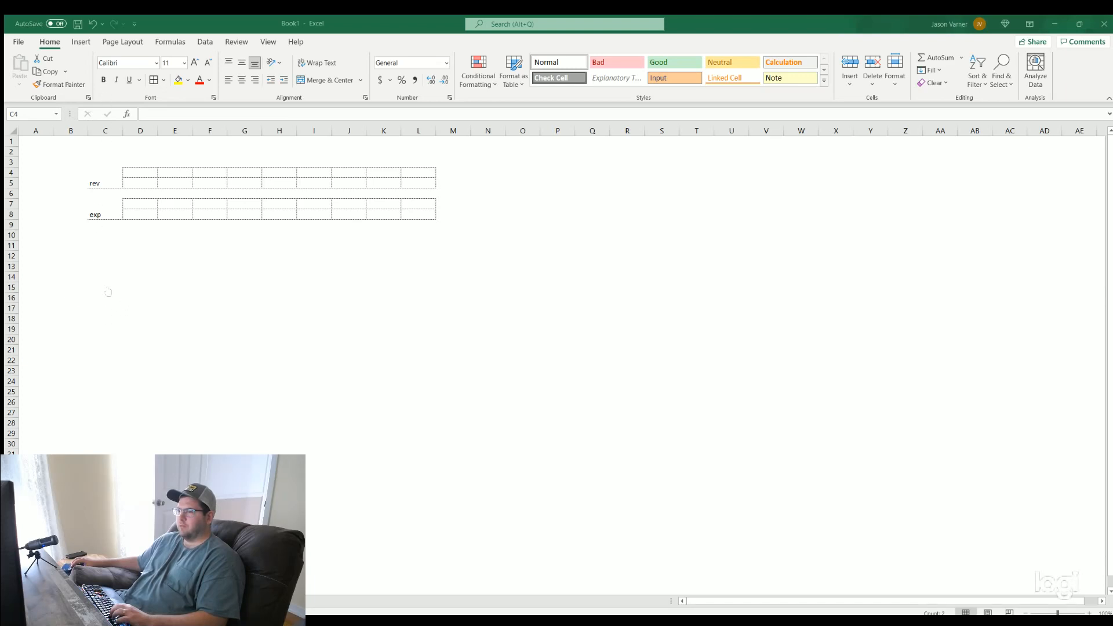
pyautogui.hotkey('alt', 'Tab')
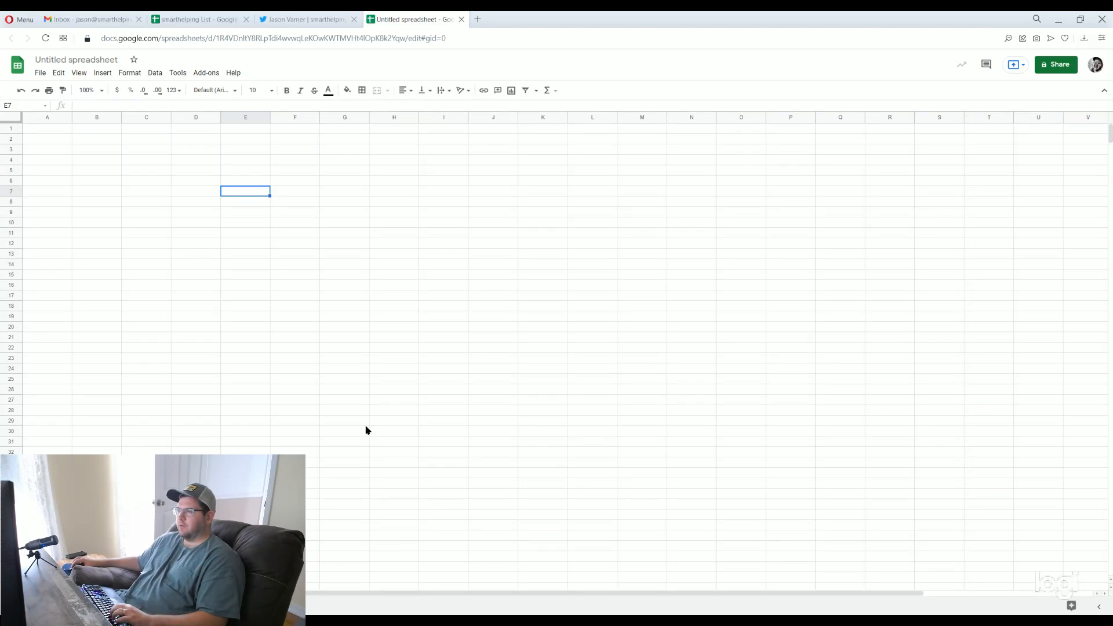
pyautogui.moveTo(97, 149); pyautogui.dragTo(513, 328)
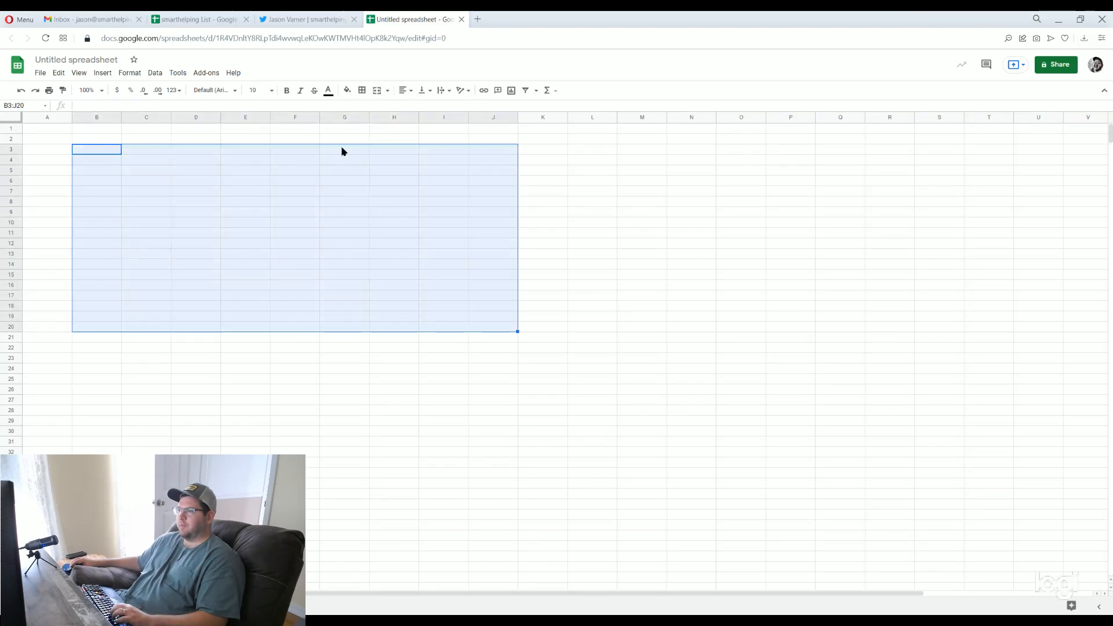
pyautogui.click(362, 90)
pyautogui.click(366, 109)
pyautogui.click(352, 314)
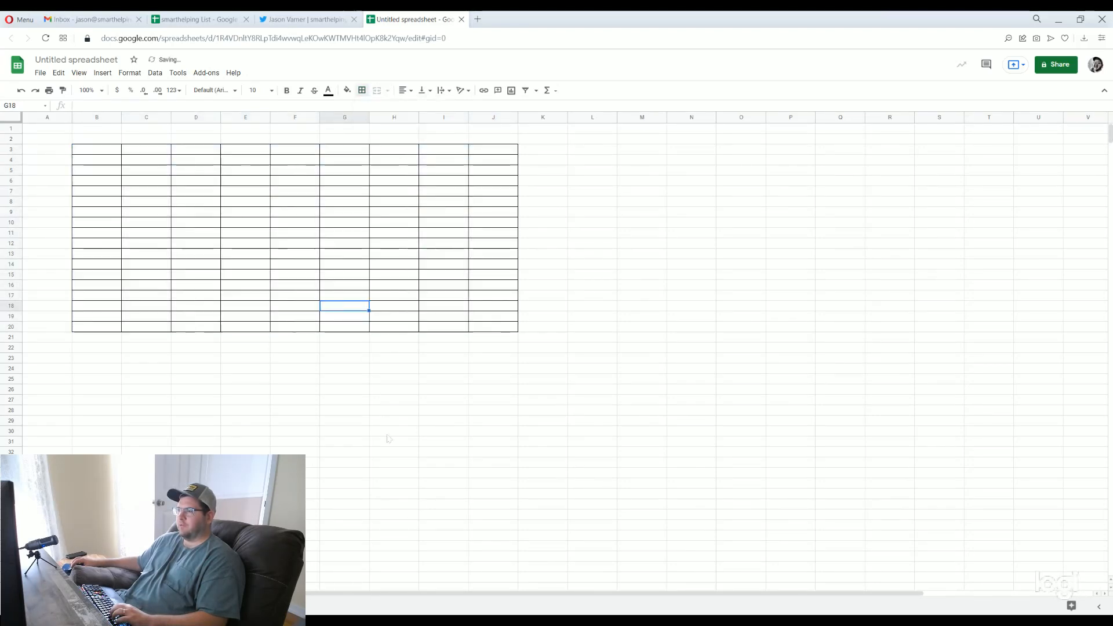
pyautogui.click(393, 431)
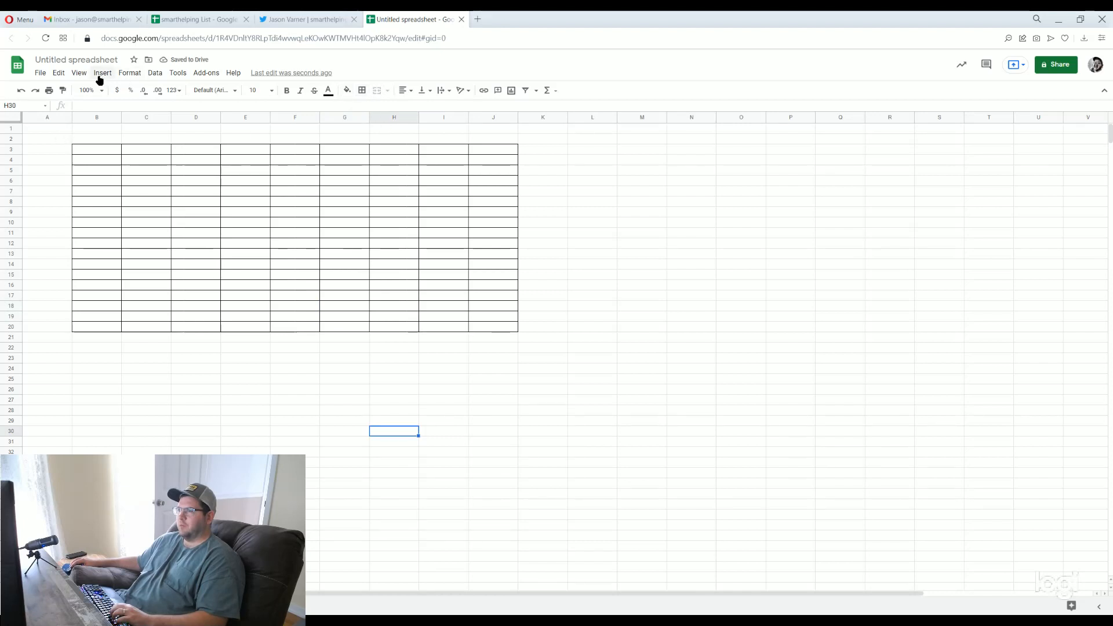
# Hide the gridlines in the Google Sheets spreadsheet
pyautogui.click(80, 74)
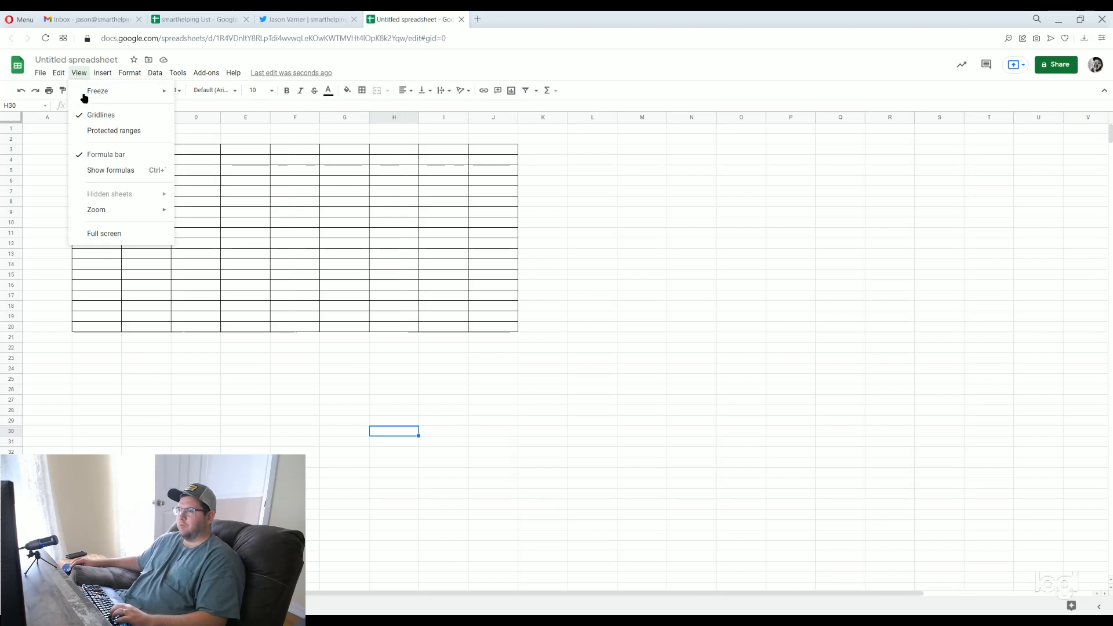
pyautogui.click(99, 116)
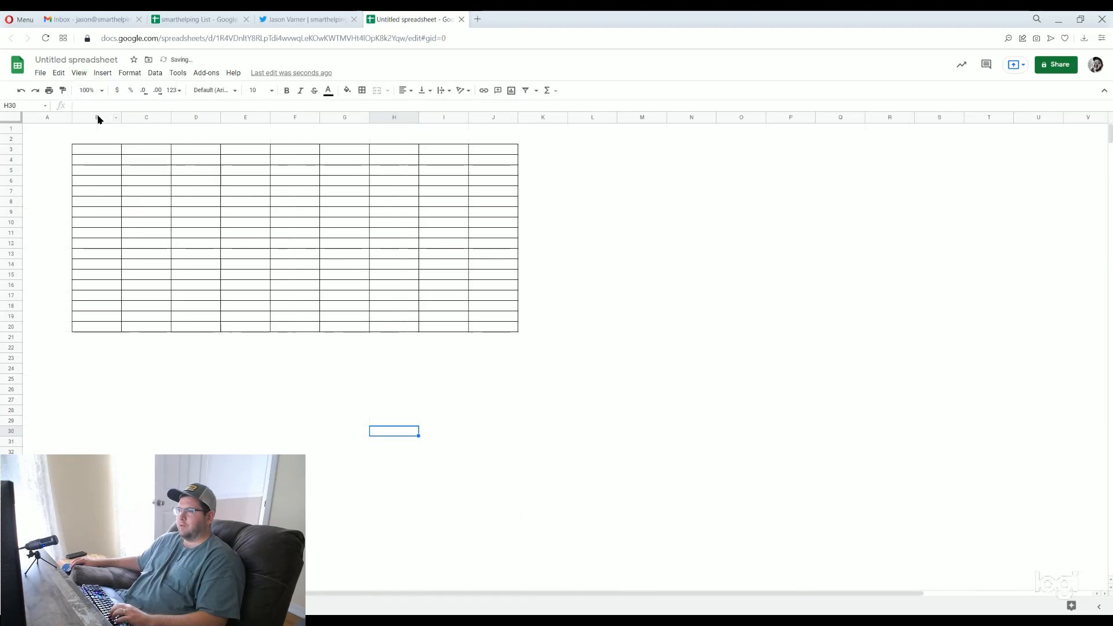
pyautogui.moveTo(45, 141); pyautogui.dragTo(778, 540)
pyautogui.click(748, 482)
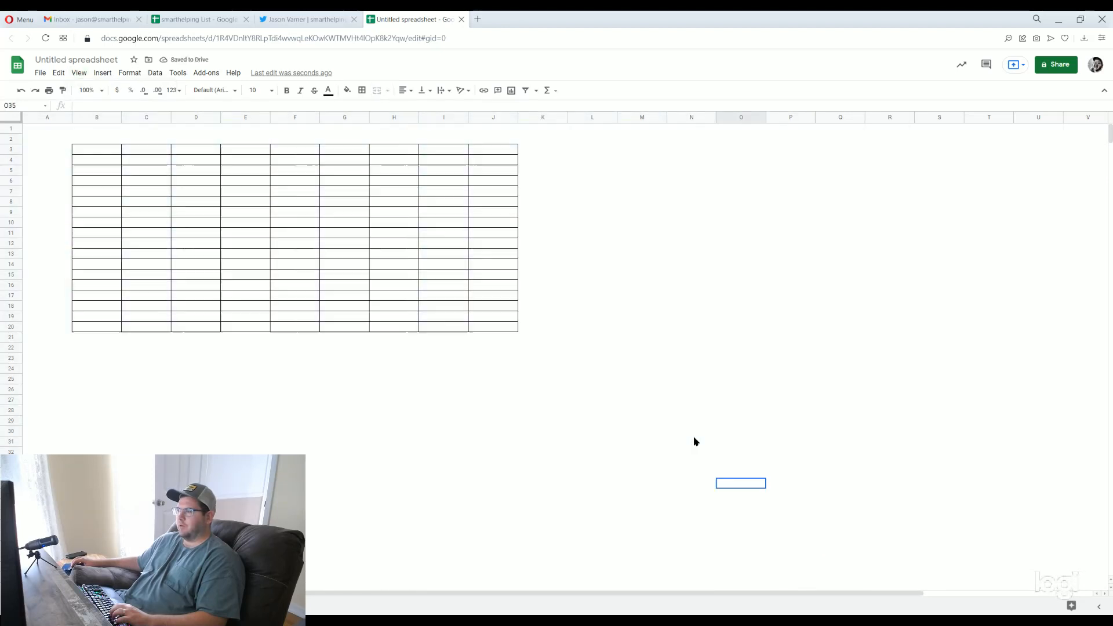
# Clear the formatting of A2:L29 to remove the table's borders
pyautogui.click(43, 139)
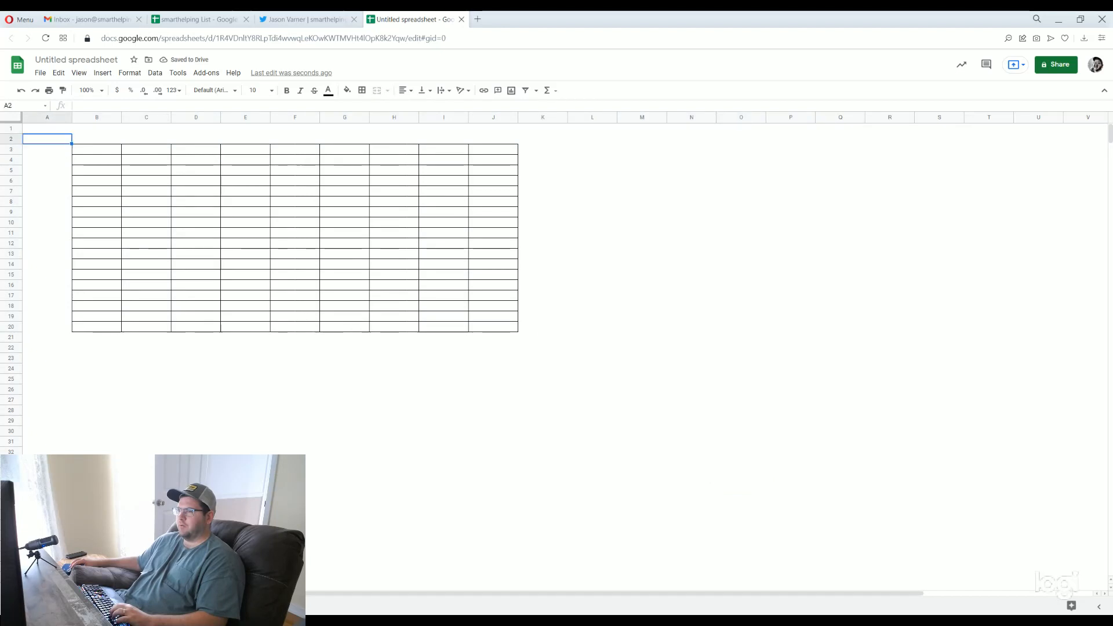
pyautogui.moveTo(43, 139); pyautogui.dragTo(592, 431)
pyautogui.hotkey('ctrl', '\\')
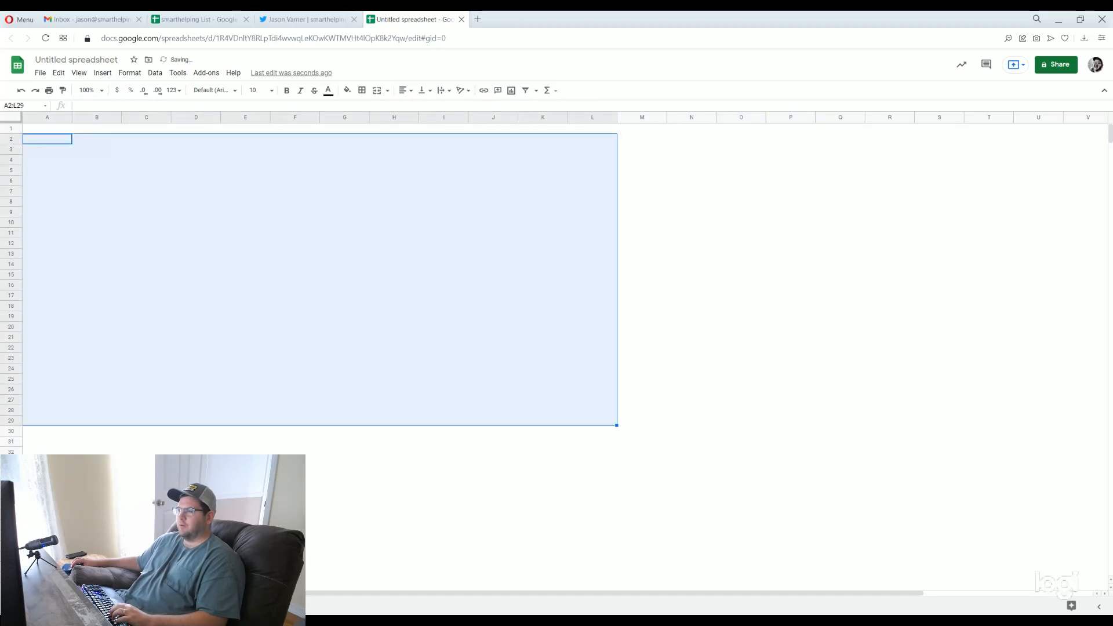
pyautogui.click(493, 431)
# Enter the labels "rev" in B5 and "ex" in B8
pyautogui.click(104, 169)
pyautogui.write('rev')
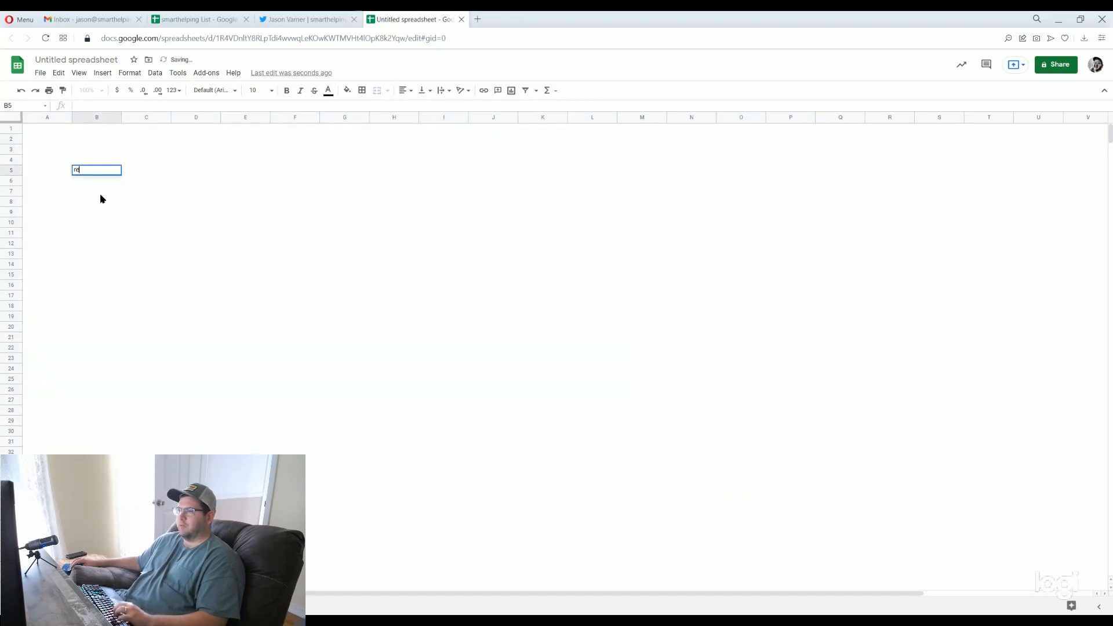
pyautogui.click(93, 202)
pyautogui.write('ex')
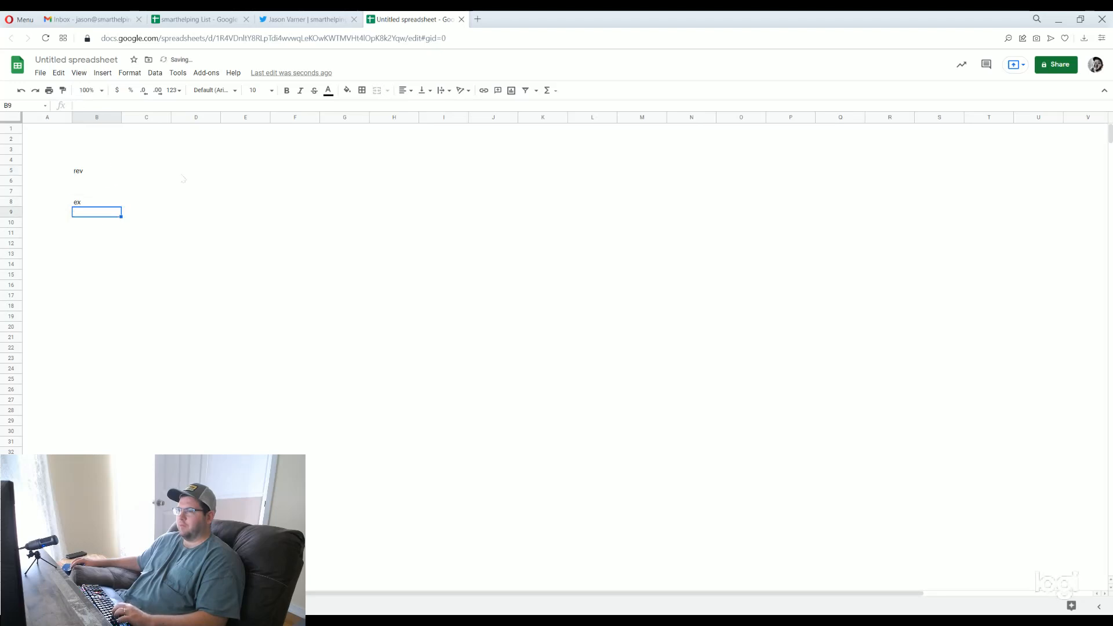
# Add bottom borders to B5:H5 in the "rev" row and to B8:H8 in the "ex" row
pyautogui.moveTo(99, 170); pyautogui.dragTo(415, 171)
pyautogui.click(363, 91)
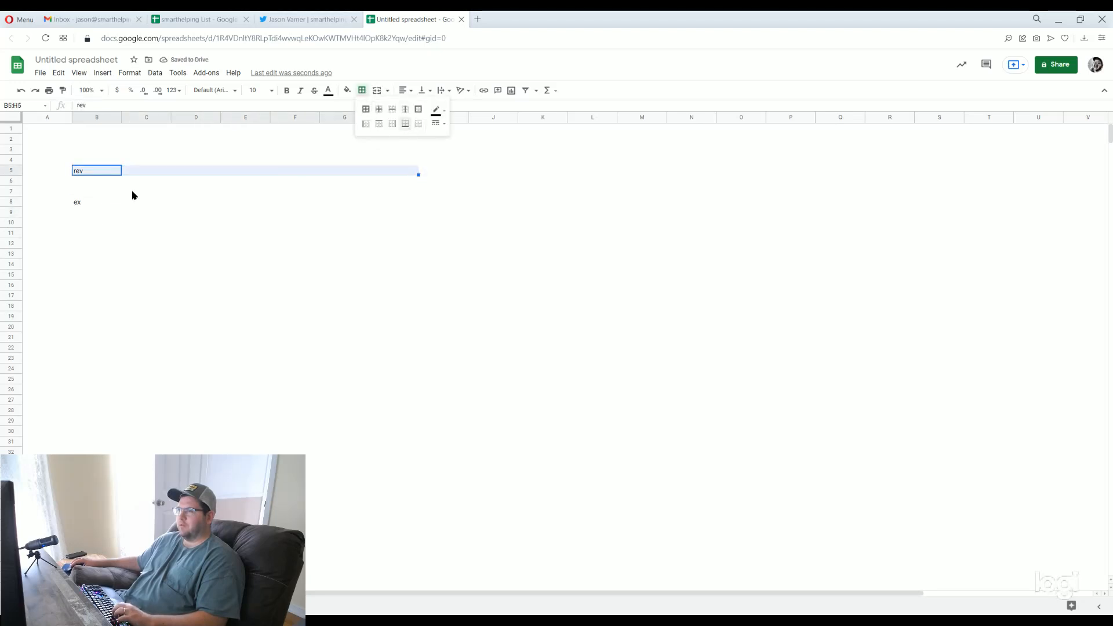
pyautogui.click(409, 127)
pyautogui.moveTo(93, 202); pyautogui.dragTo(399, 211)
pyautogui.click(362, 91)
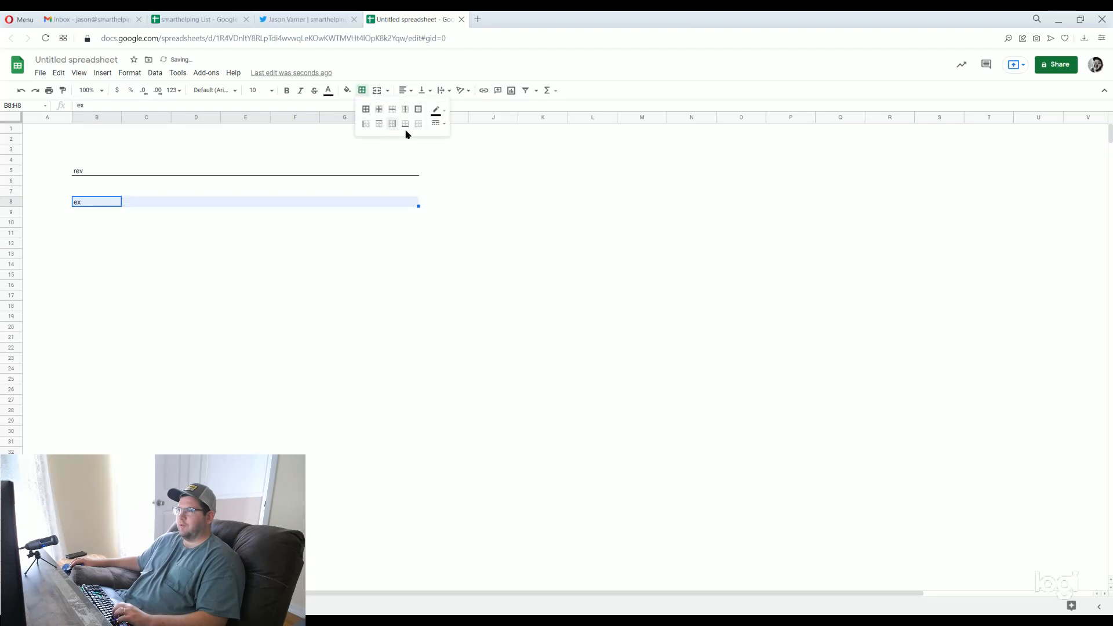
pyautogui.click(406, 127)
pyautogui.click(359, 278)
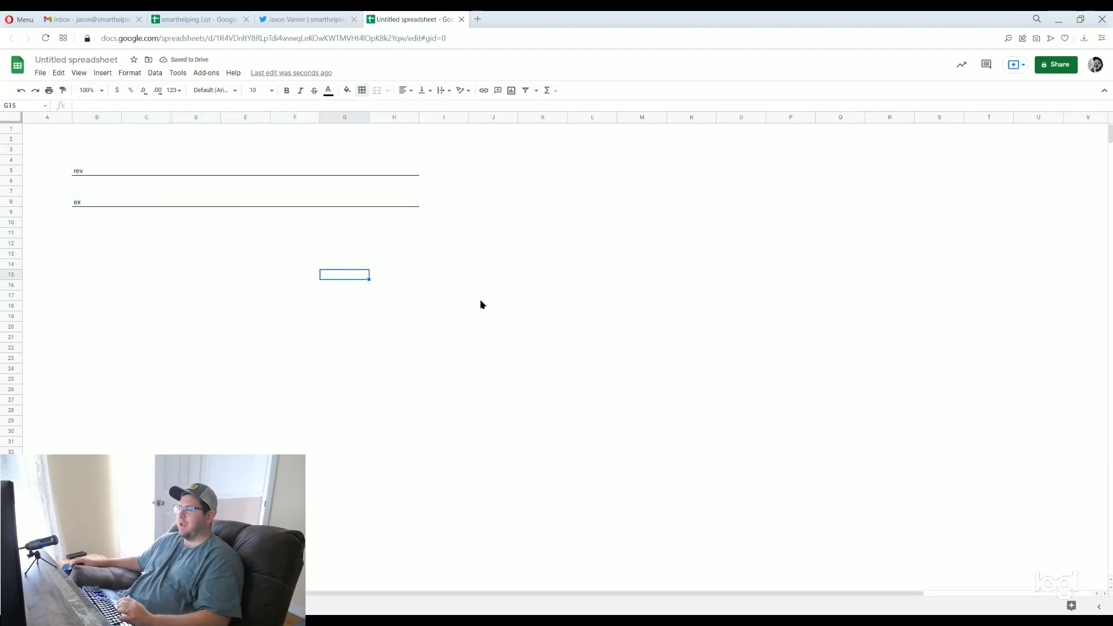
# Change the bottom border of B5:H5 in the "rev" row to the dotted line style
pyautogui.moveTo(77, 172); pyautogui.dragTo(409, 178)
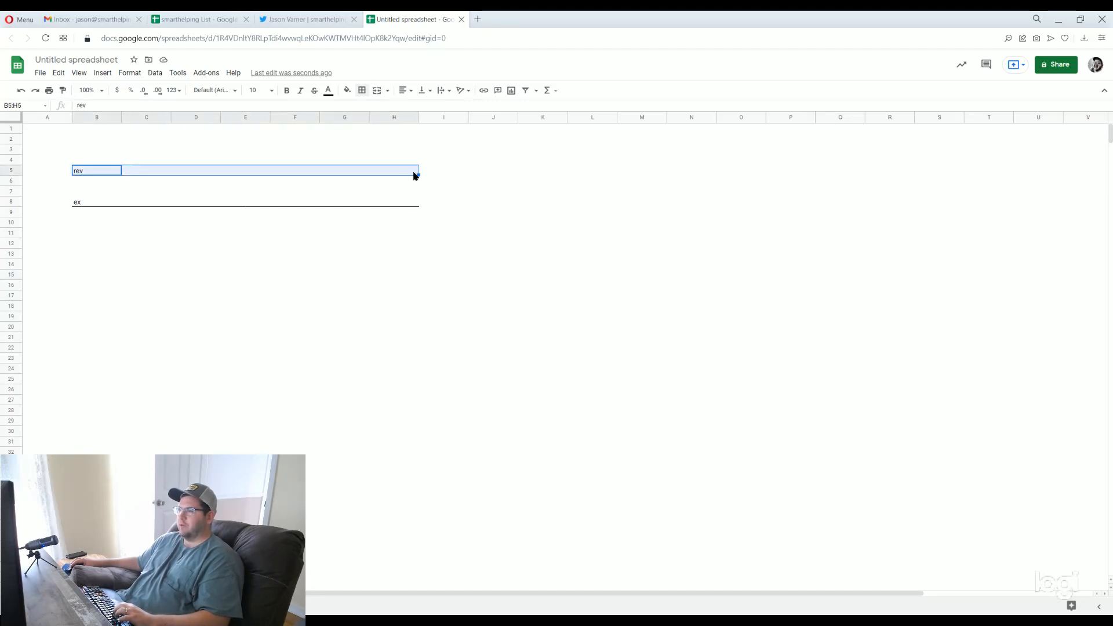
pyautogui.click(362, 91)
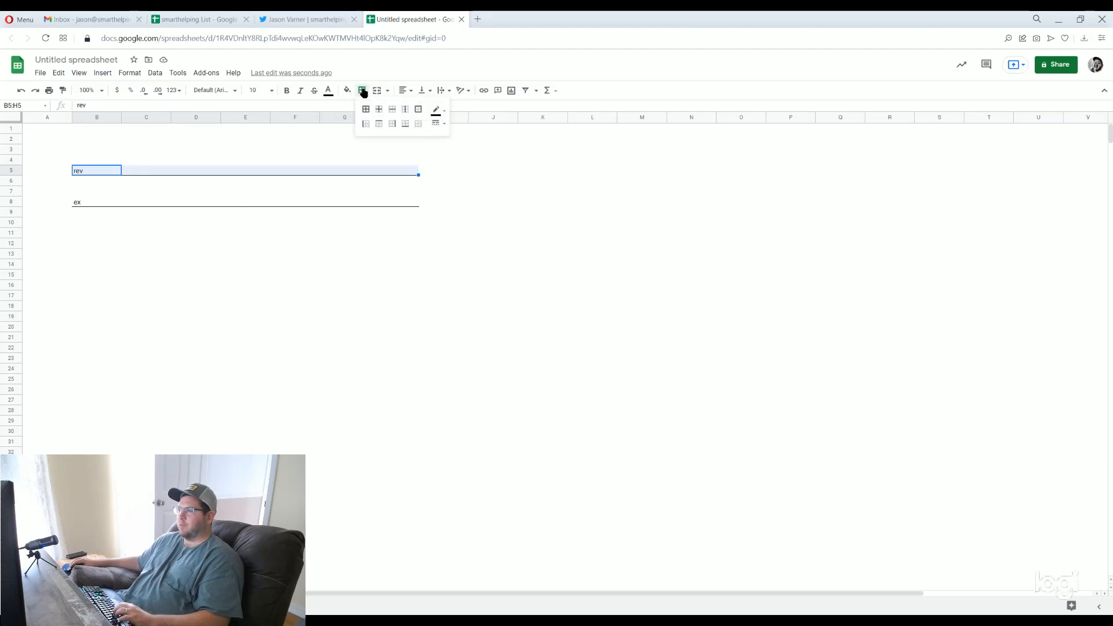
pyautogui.click(442, 124)
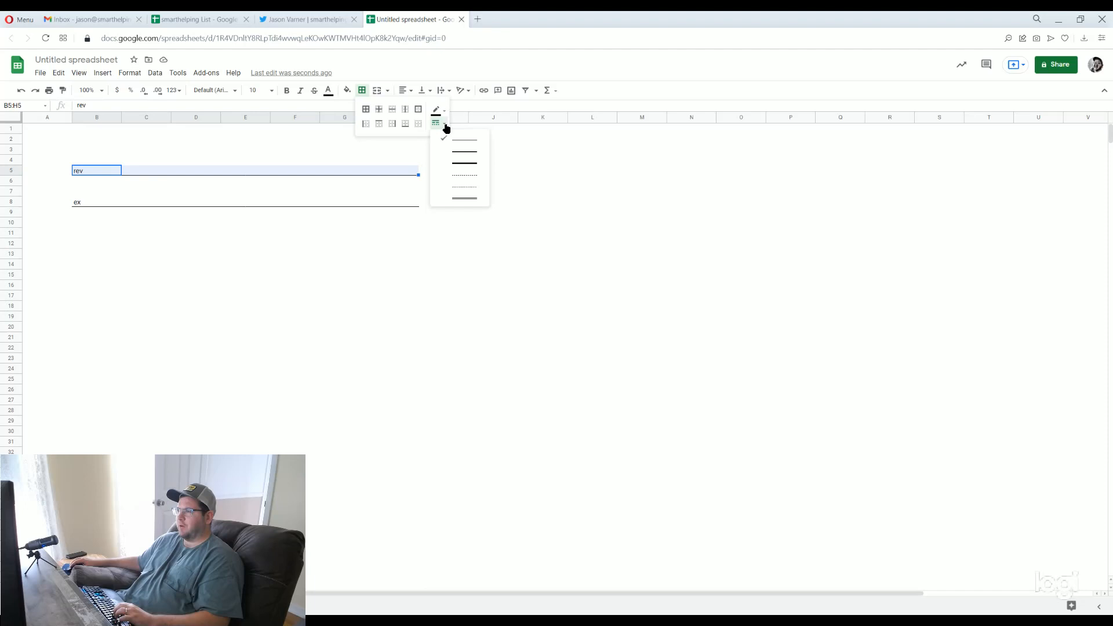
pyautogui.click(466, 188)
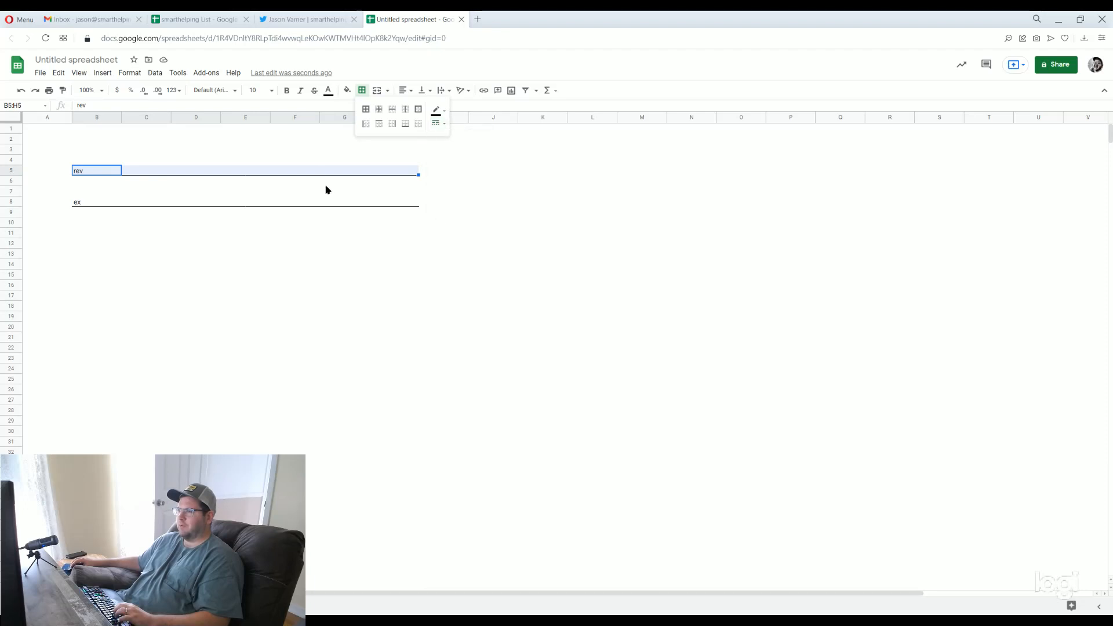
pyautogui.click(406, 130)
pyautogui.click(244, 274)
# Apply all borders to B7:H8, covering the "ex" row and the row above it
pyautogui.moveTo(47, 202); pyautogui.dragTo(406, 201)
pyautogui.click(362, 89)
pyautogui.click(397, 124)
pyautogui.click(292, 244)
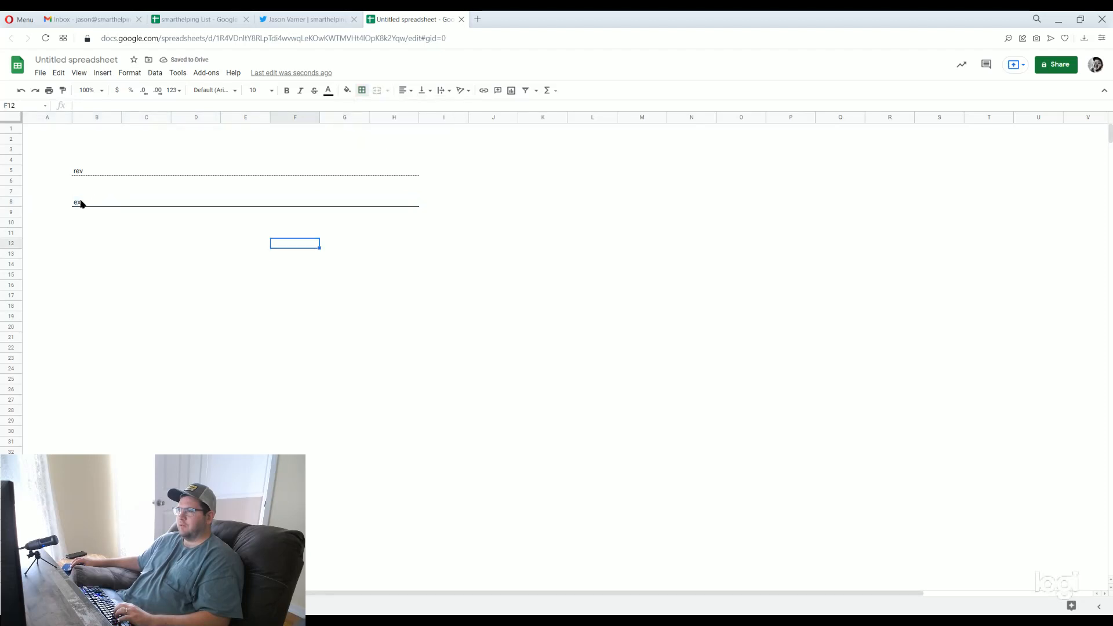
pyautogui.moveTo(81, 203); pyautogui.dragTo(397, 199)
pyautogui.click(362, 90)
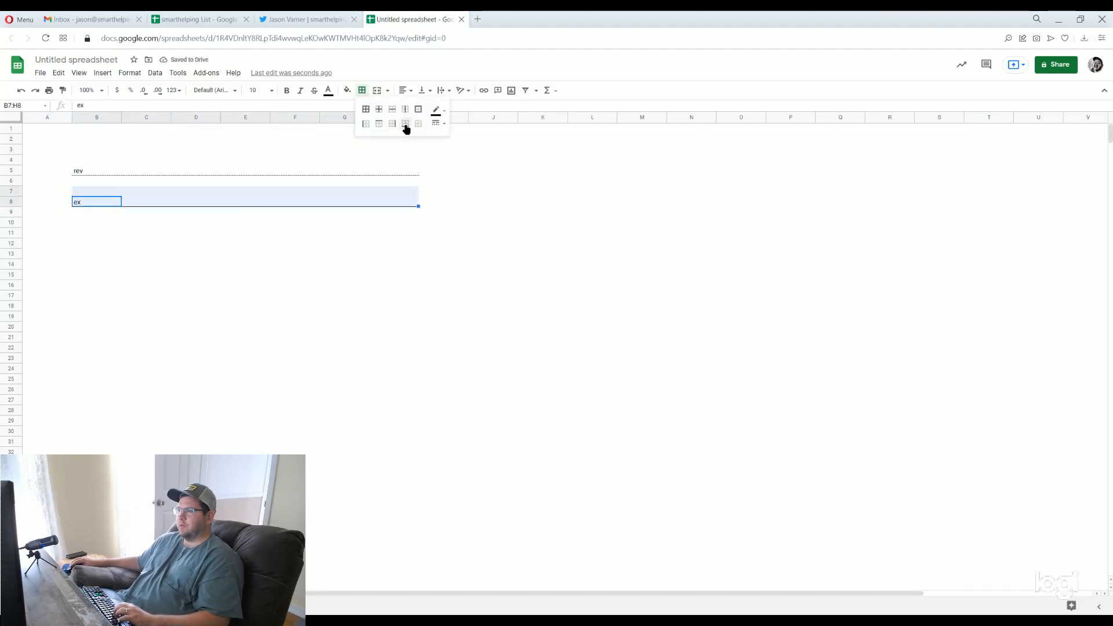
pyautogui.click(405, 124)
pyautogui.click(365, 109)
pyautogui.click(336, 276)
pyautogui.moveTo(99, 222); pyautogui.dragTo(366, 307)
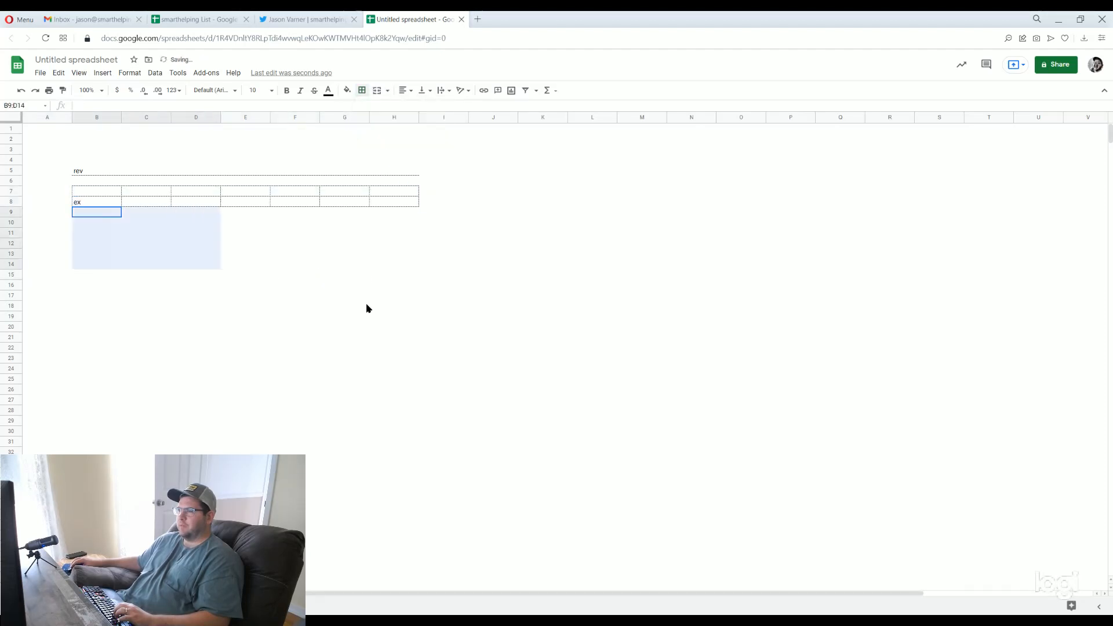
pyautogui.click(194, 266)
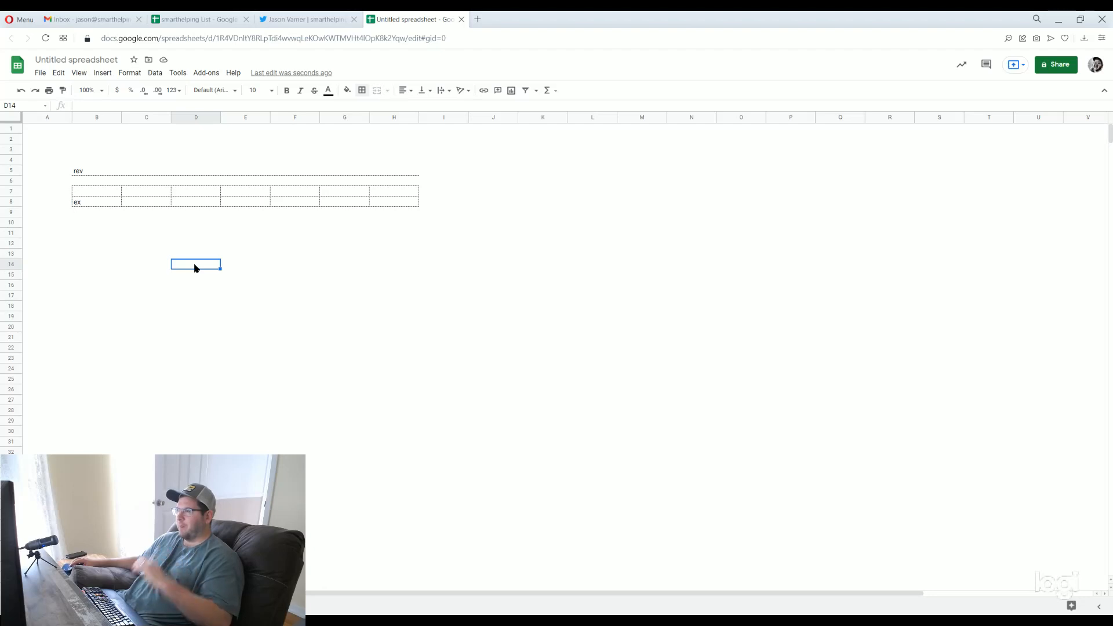
pyautogui.click(373, 307)
pyautogui.moveTo(77, 172); pyautogui.dragTo(438, 258)
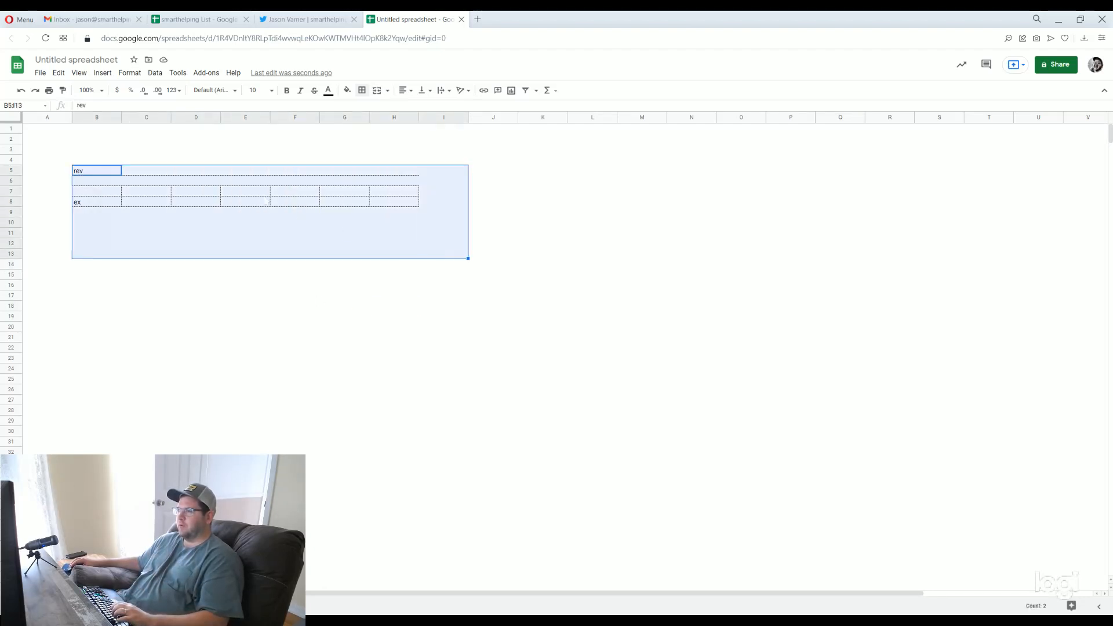
pyautogui.click(264, 194)
pyautogui.moveTo(128, 221); pyautogui.dragTo(910, 455)
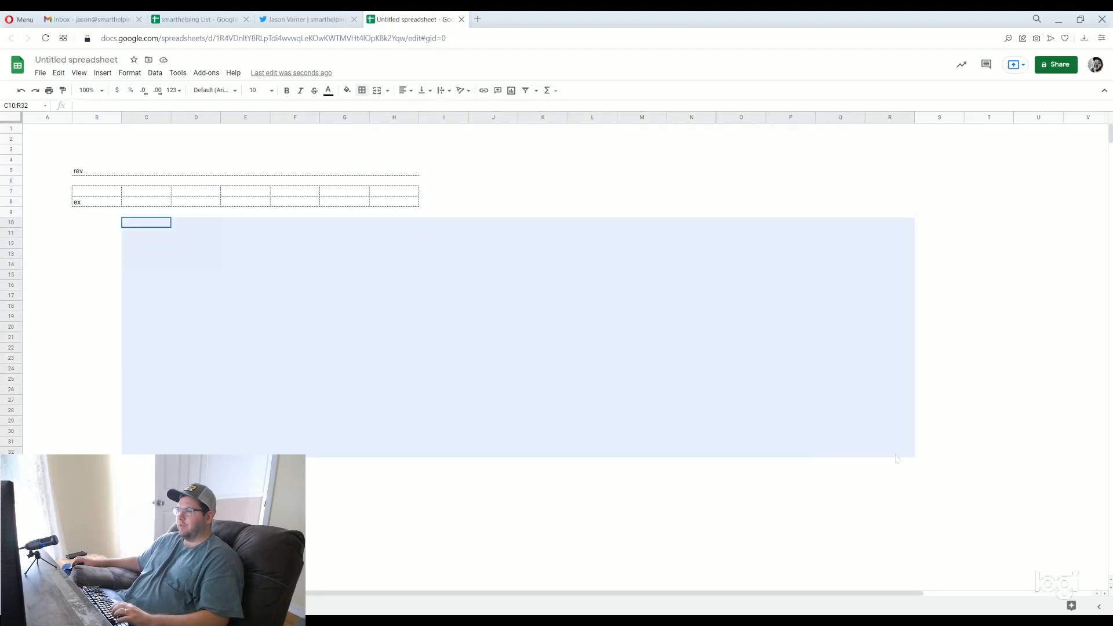
pyautogui.click(683, 308)
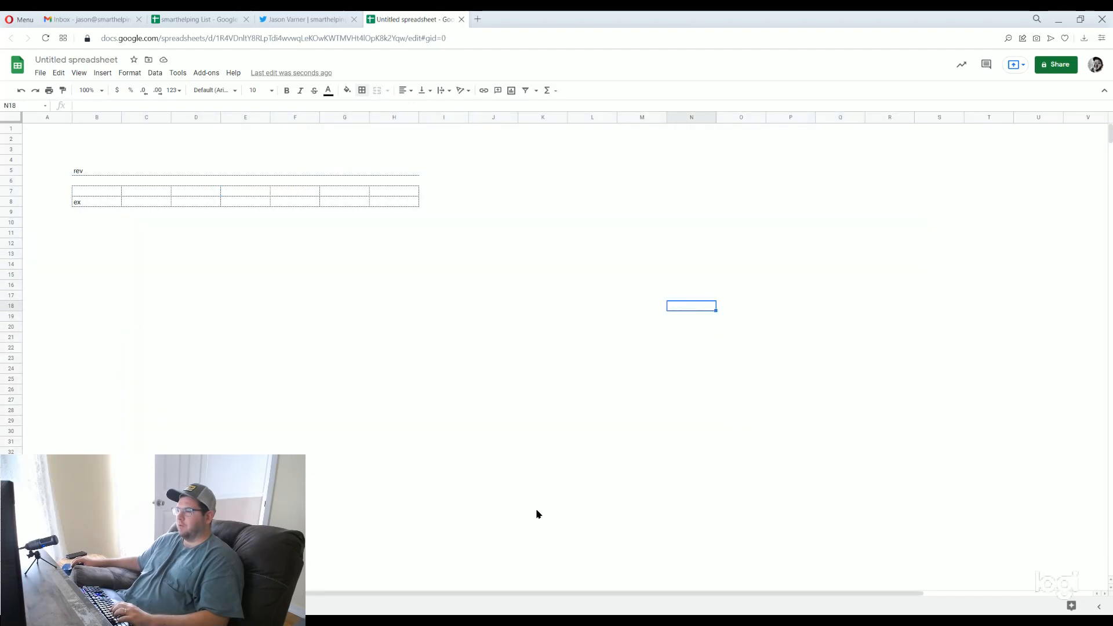
pyautogui.click(521, 336)
# Enter the web address "smarhelping.com" in cell L9
pyautogui.click(588, 212)
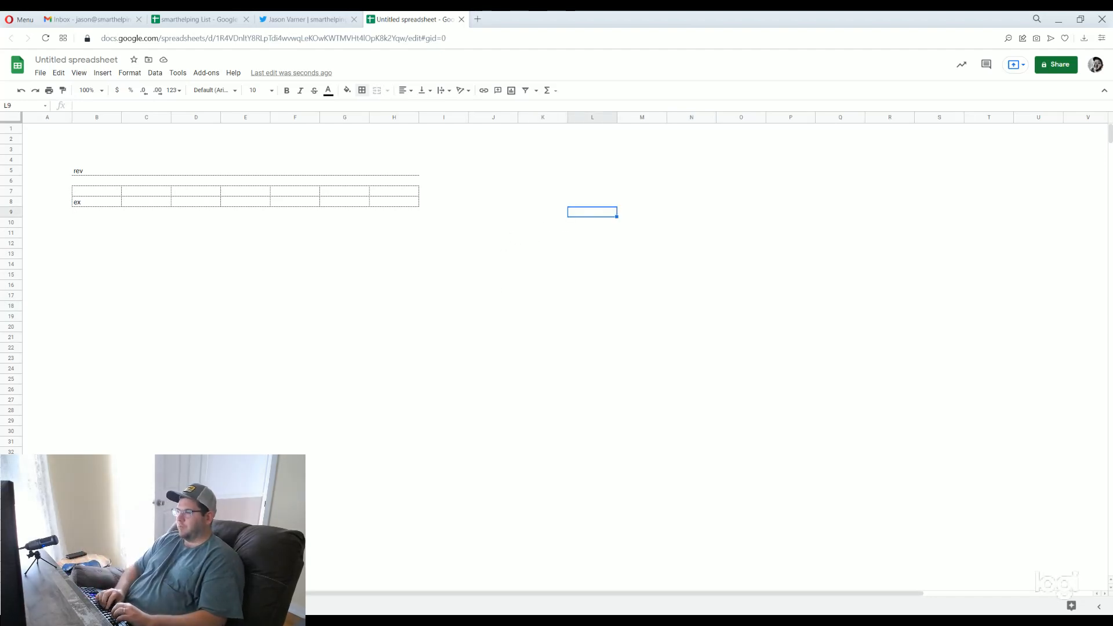
pyautogui.write('smar')
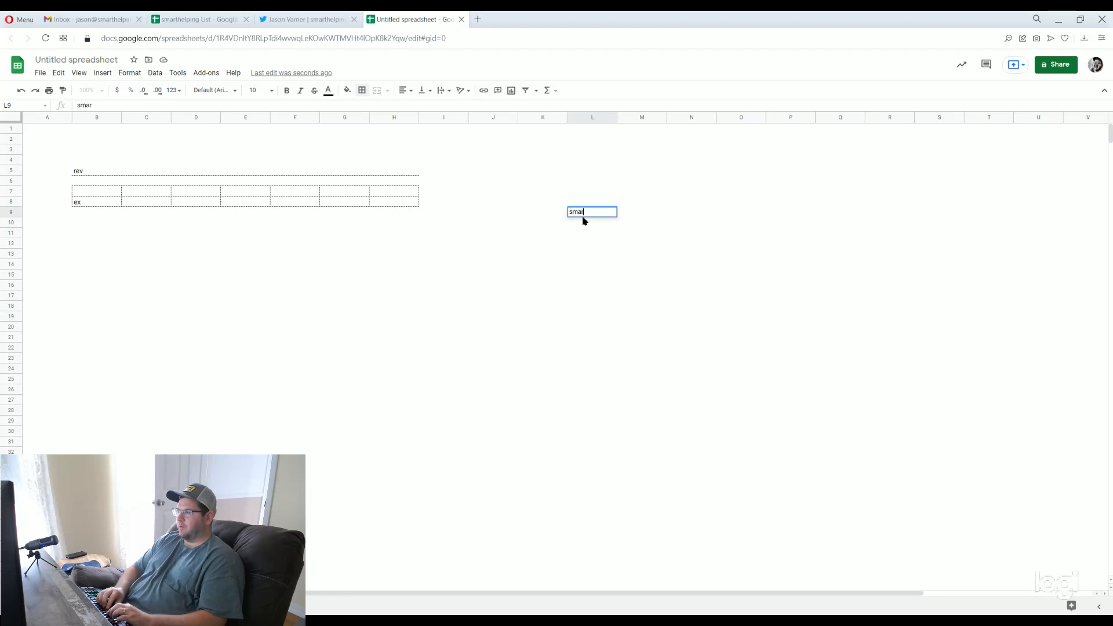
pyautogui.write('helping.com')
pyautogui.press('Return')
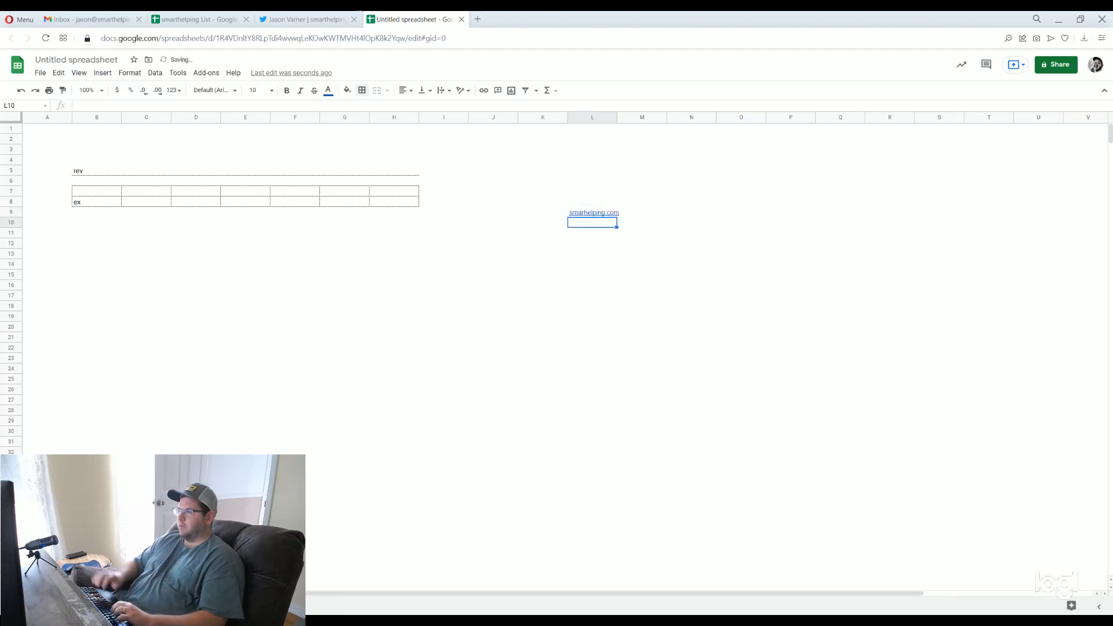
# Open the link in L9 in a new browser tab and go to smarthelping.com from there
pyautogui.click(587, 215)
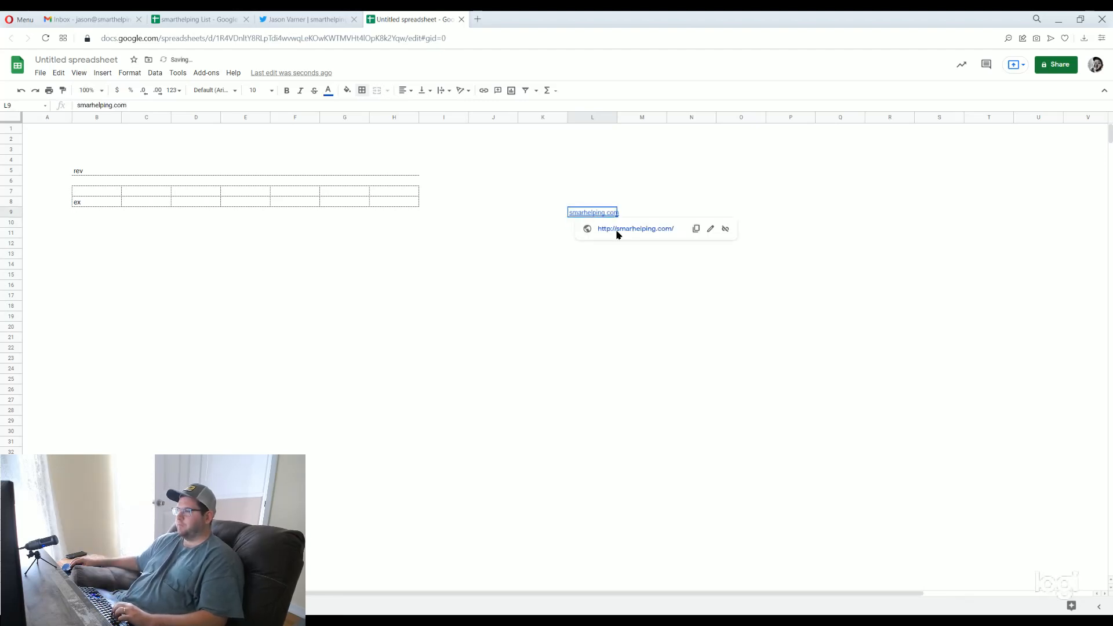
pyautogui.click(617, 232)
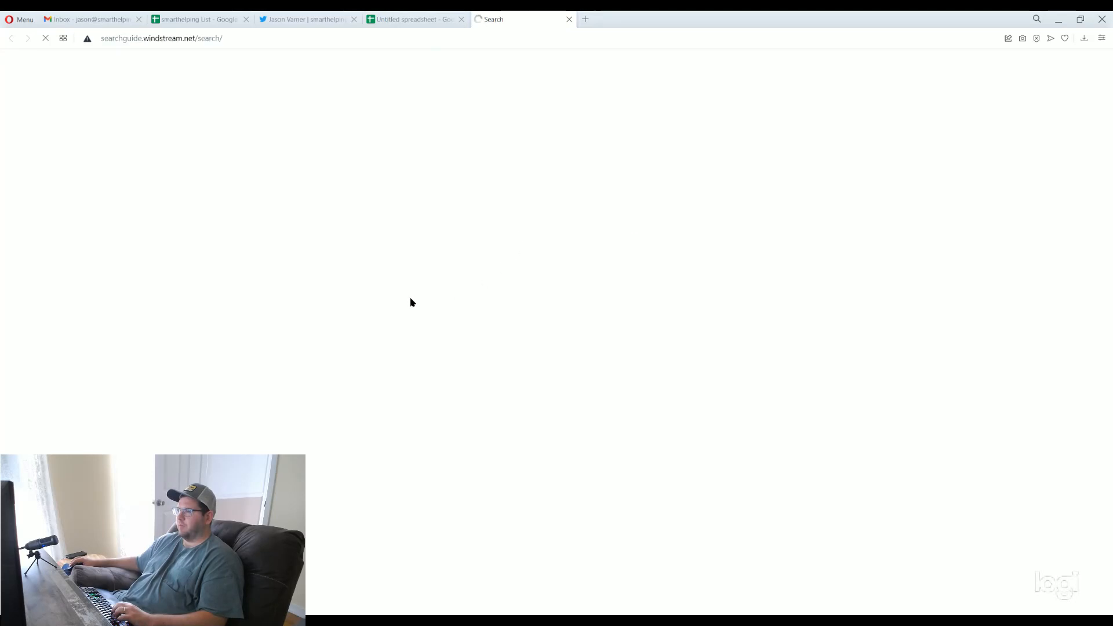
pyautogui.click(473, 40)
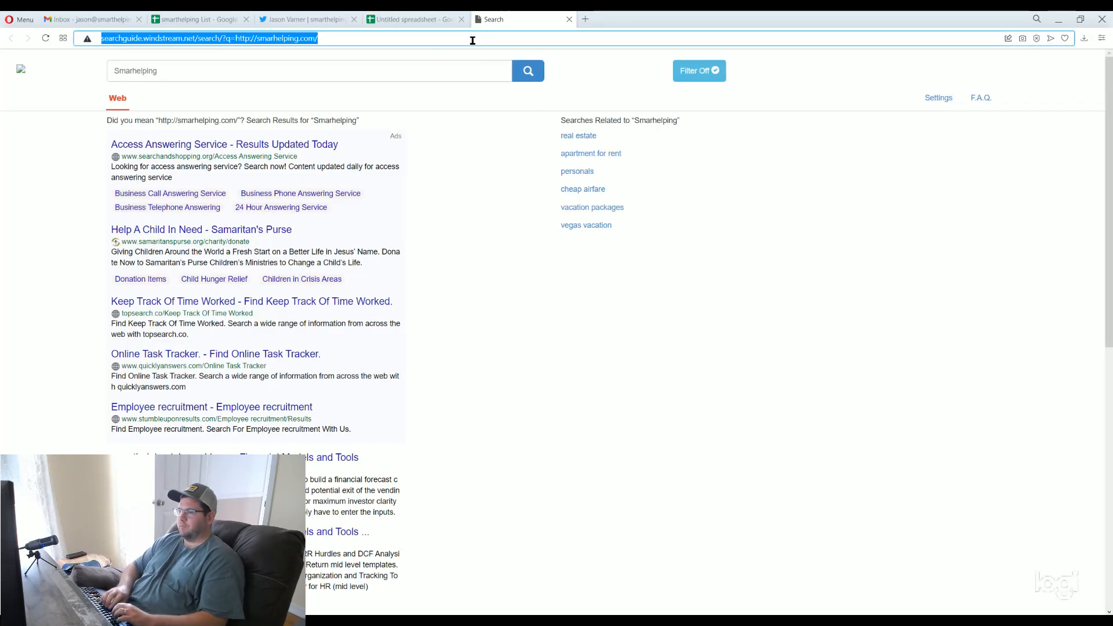
pyautogui.write('smarthelping.com')
pyautogui.press('Return')
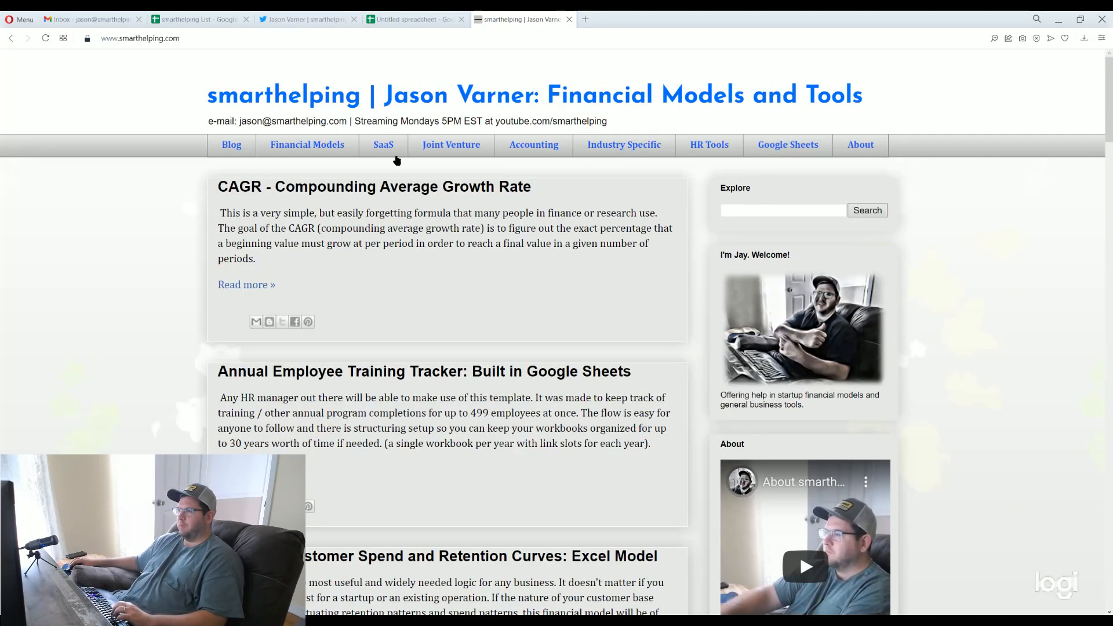
# Open the Financial Models page and examine its bulk and category purchase options, model list and contact e-mail
pyautogui.click(307, 148)
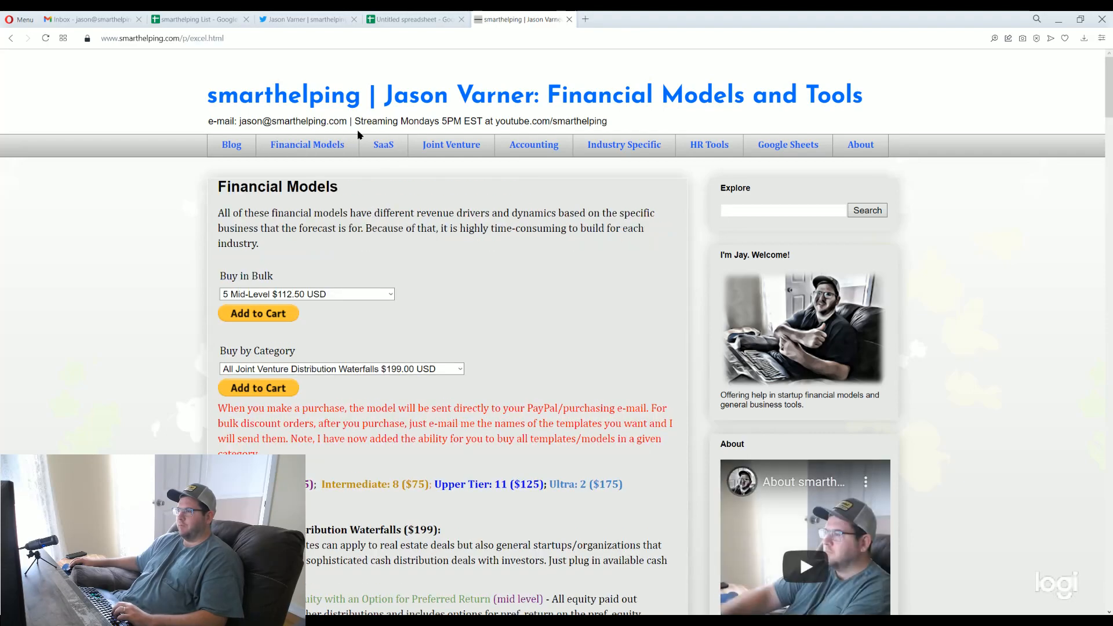
pyautogui.scroll(-5, 371, 348)
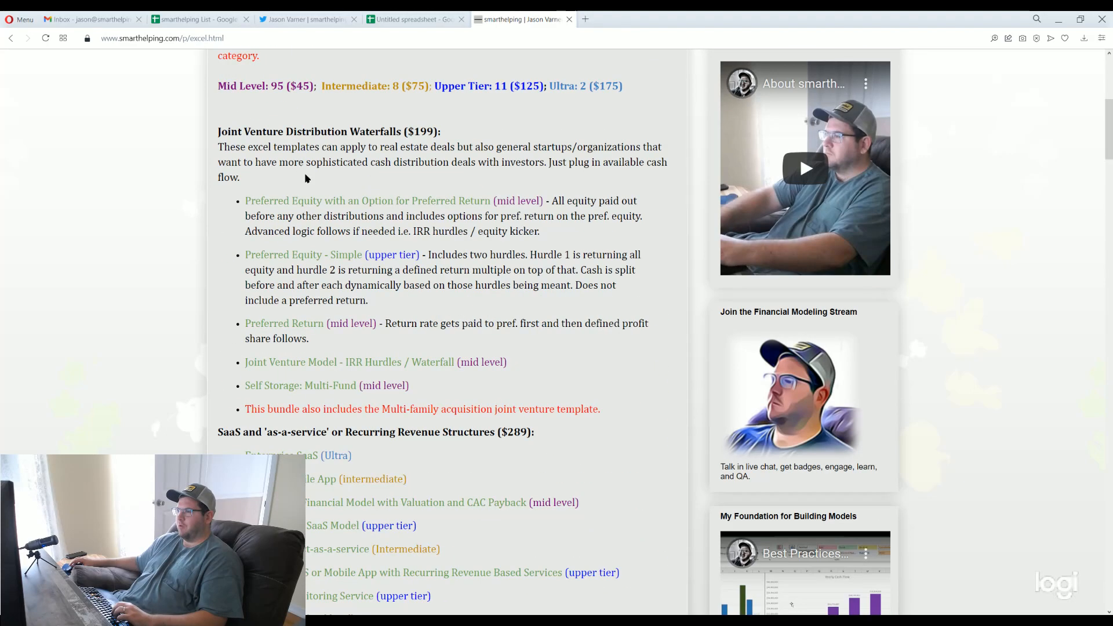
pyautogui.scroll(5, 764, 228)
pyautogui.click(765, 210)
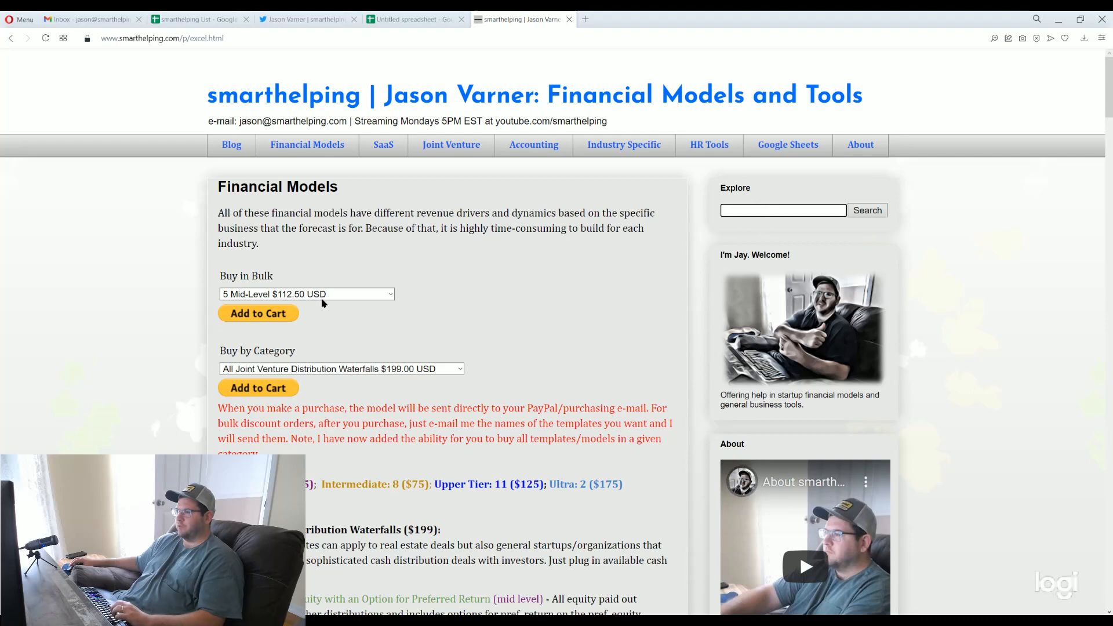
pyautogui.click(337, 299)
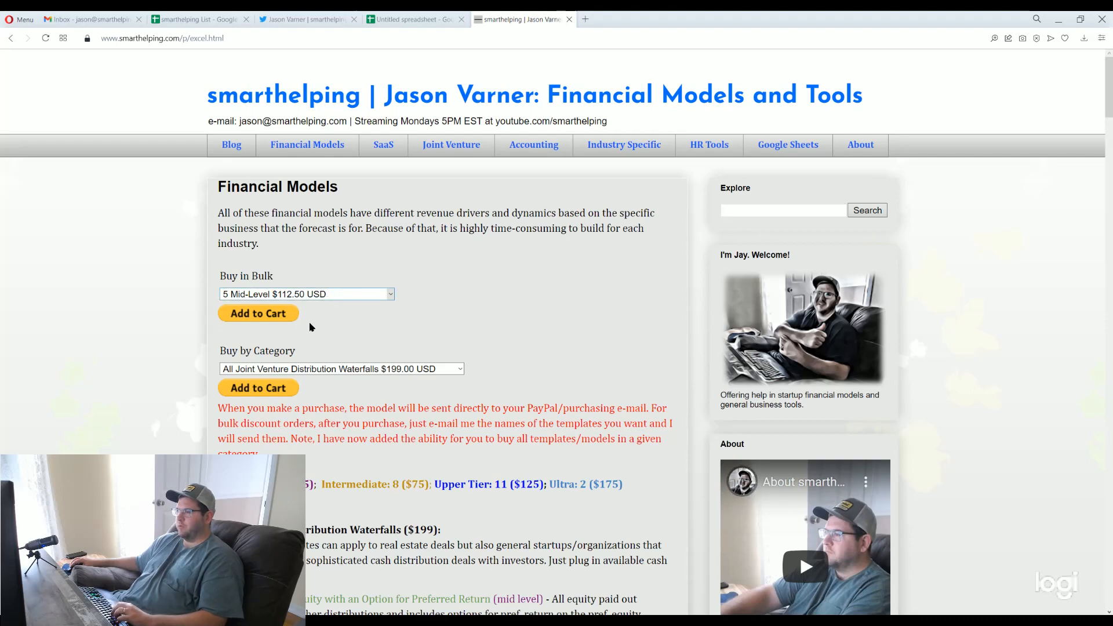
pyautogui.click(376, 371)
pyautogui.scroll(-3, 371, 424)
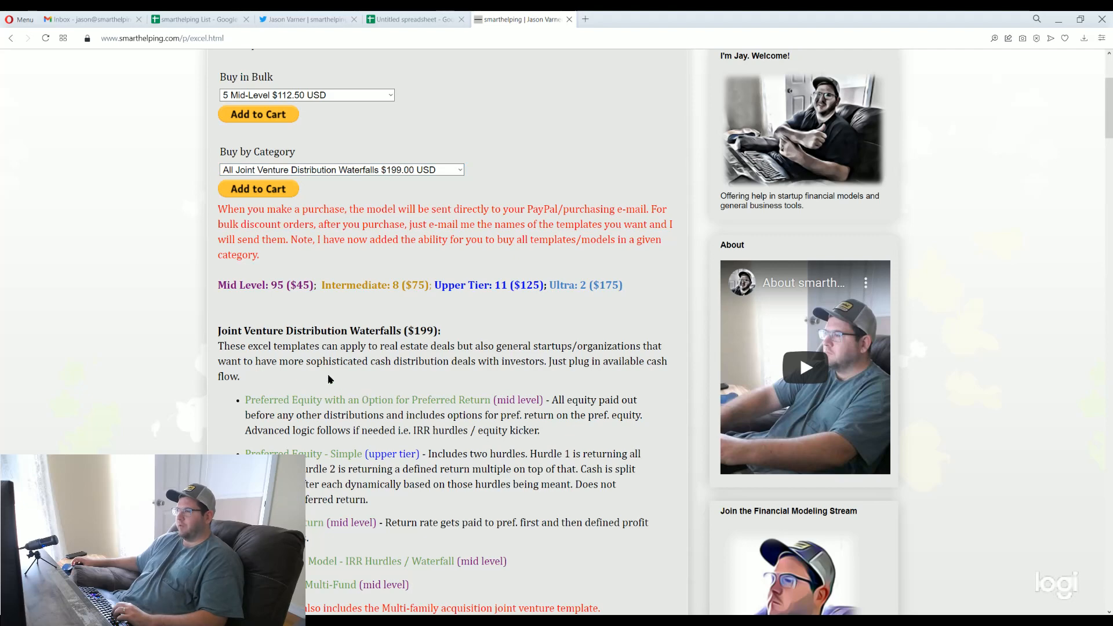
pyautogui.scroll(3, 328, 377)
pyautogui.moveTo(258, 122); pyautogui.dragTo(331, 123)
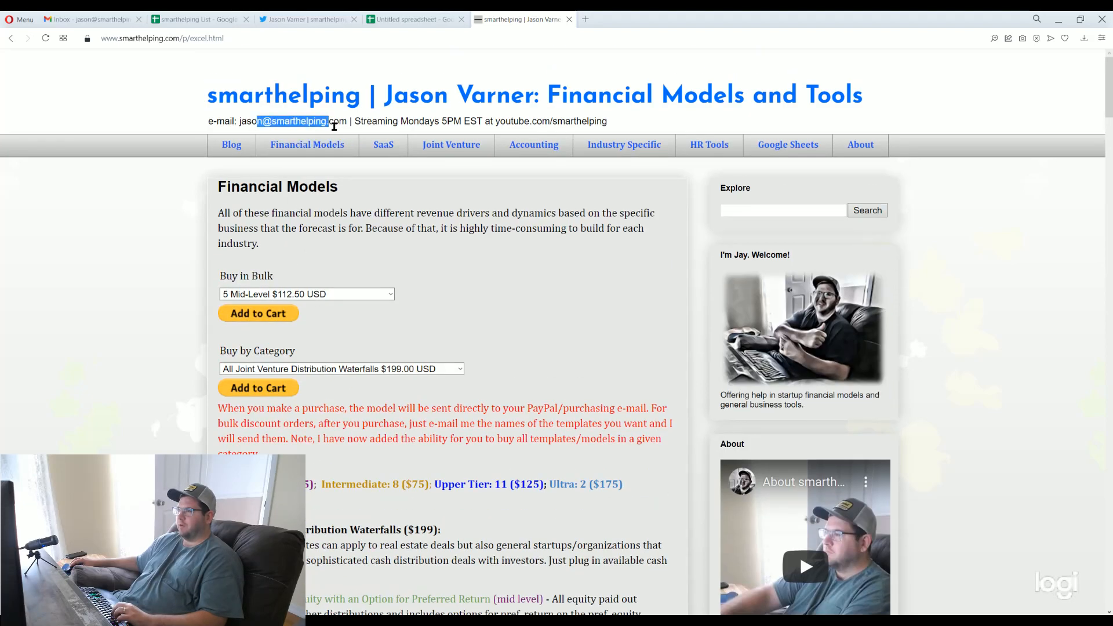
pyautogui.click(314, 120)
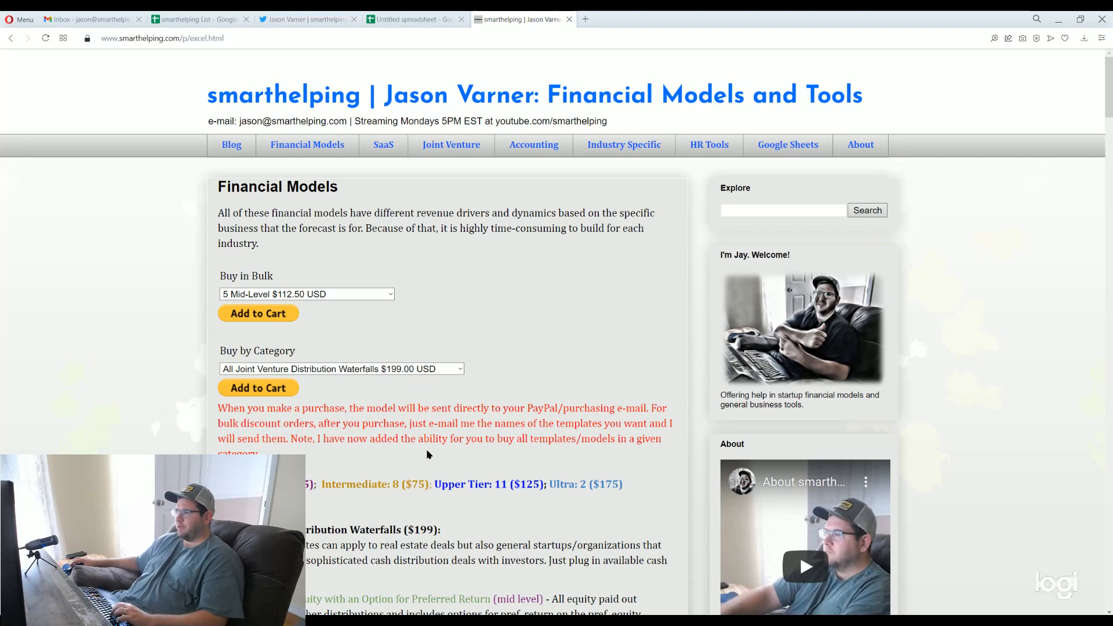